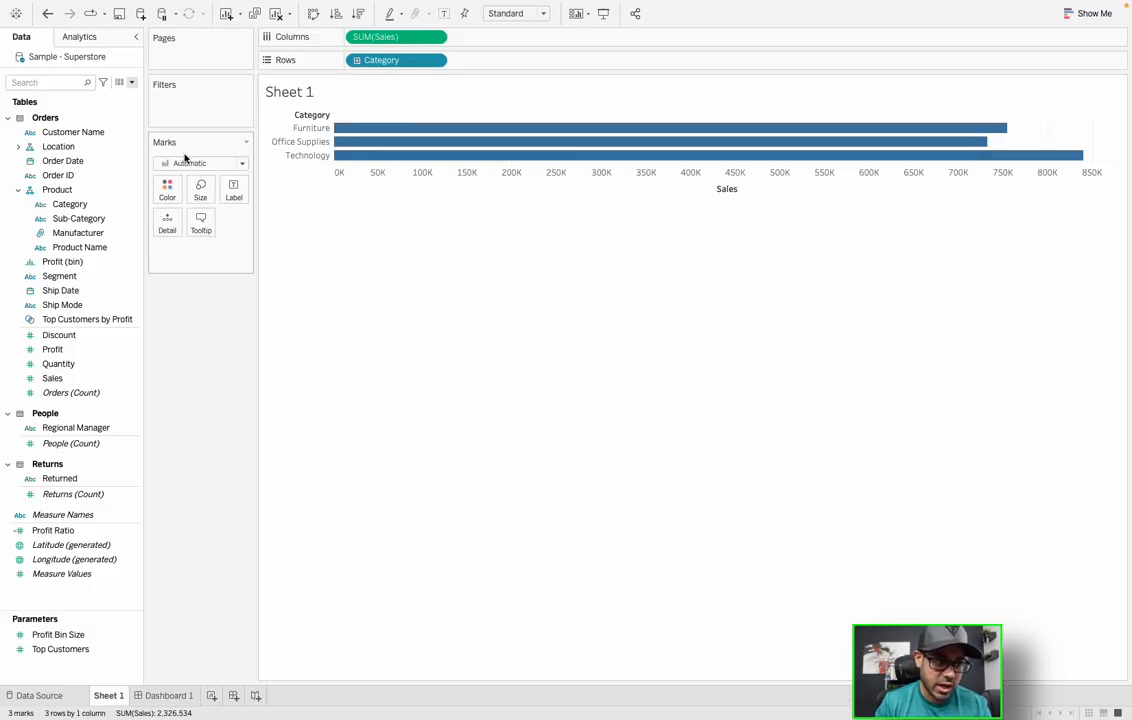
- Try different bar colours and transparency, ending with blue bars at 100% opacity
mouse_move(390, 132)
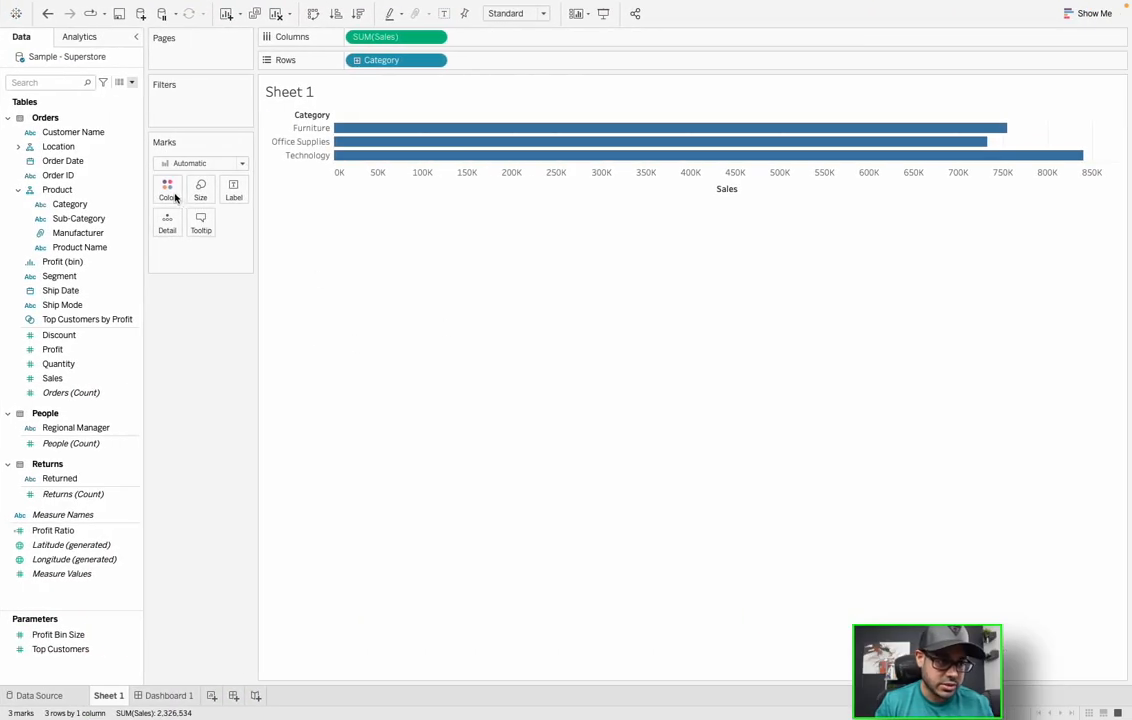
left_click(170, 193)
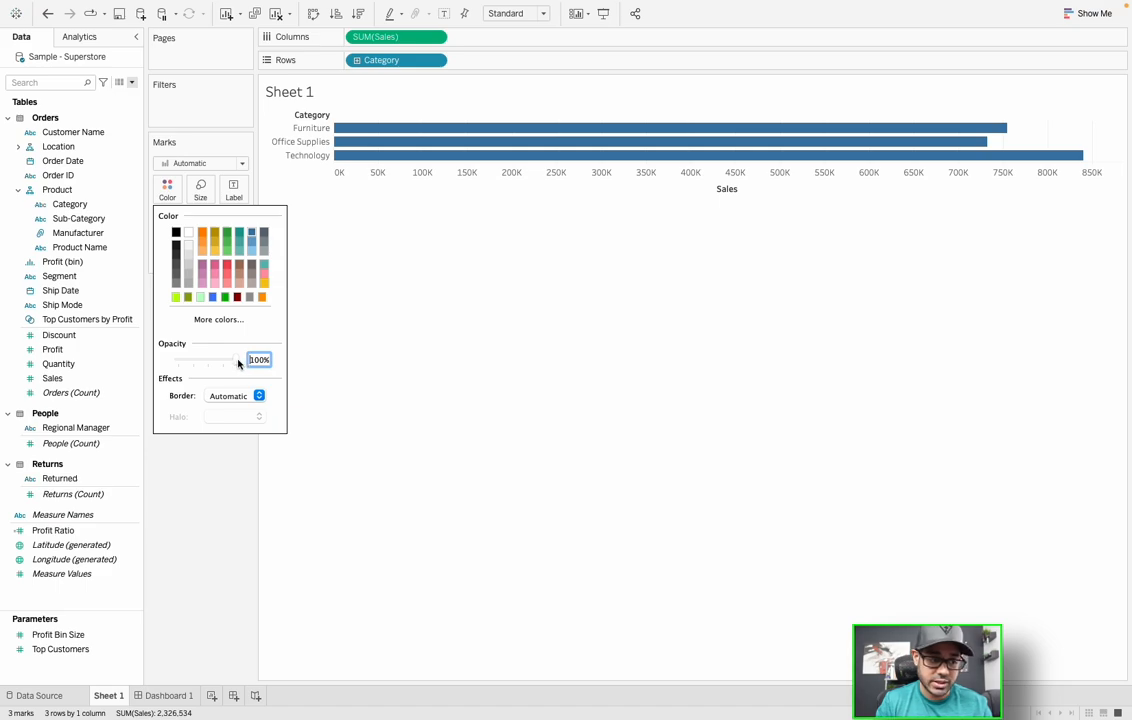
left_click_drag(238, 363, 213, 366)
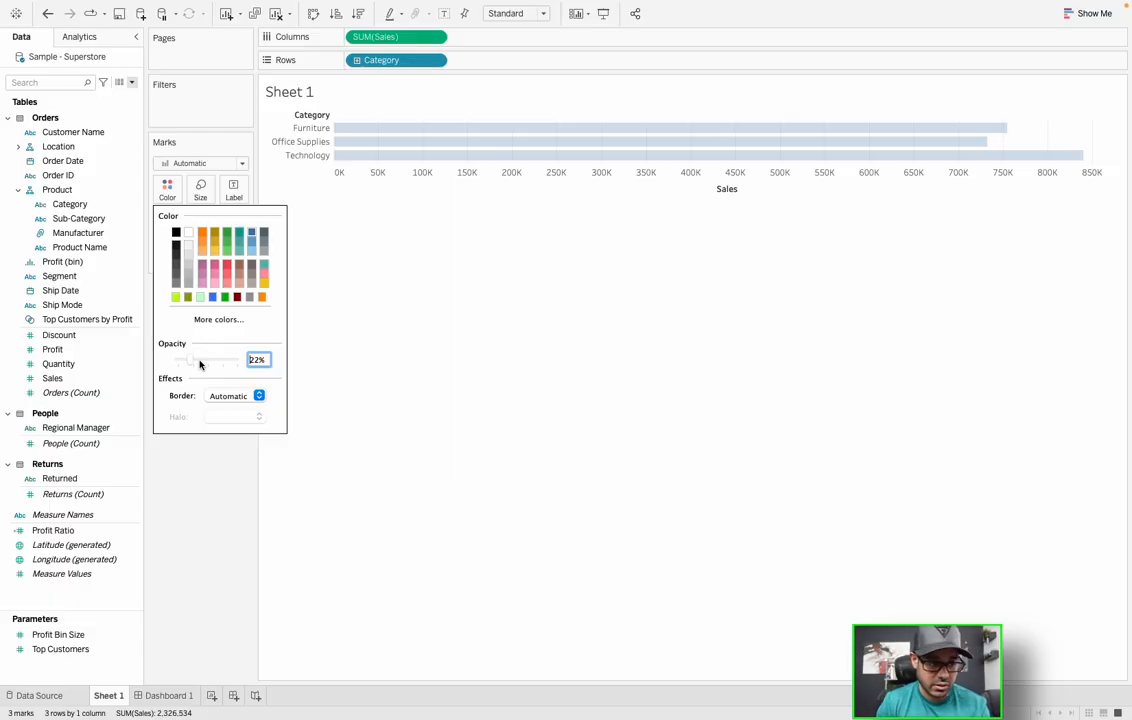
mouse_move(193, 364)
left_mouse_down()
mouse_move(235, 366)
mouse_move(197, 363)
left_mouse_up()
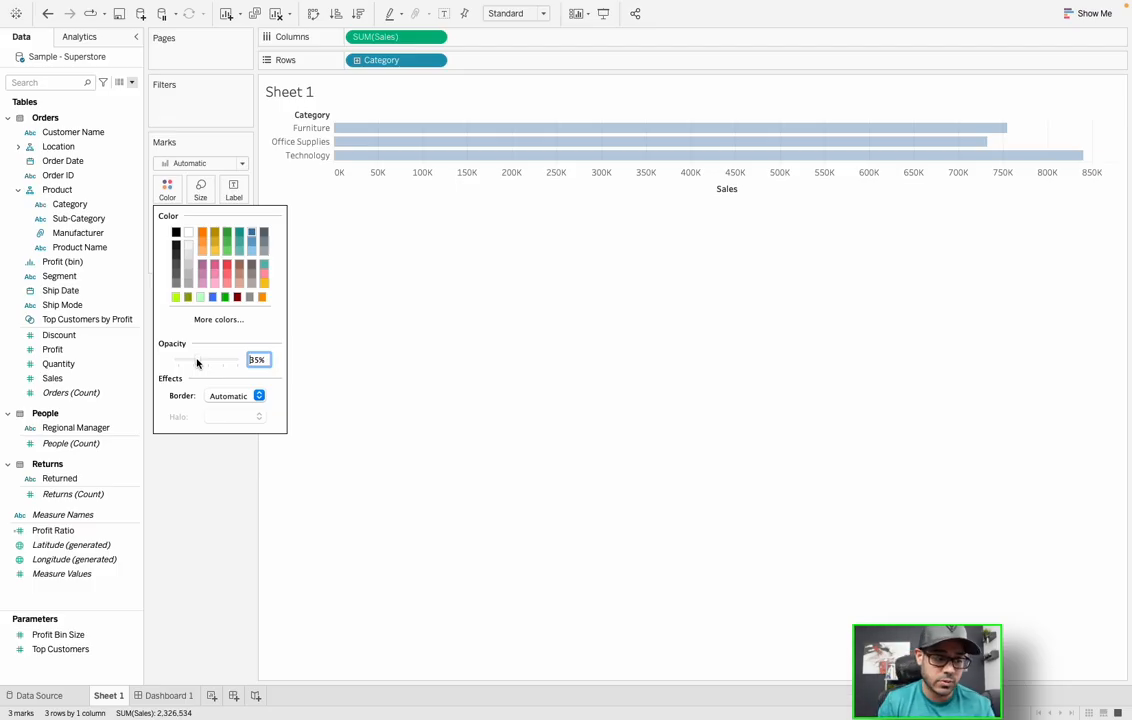
left_click(226, 240)
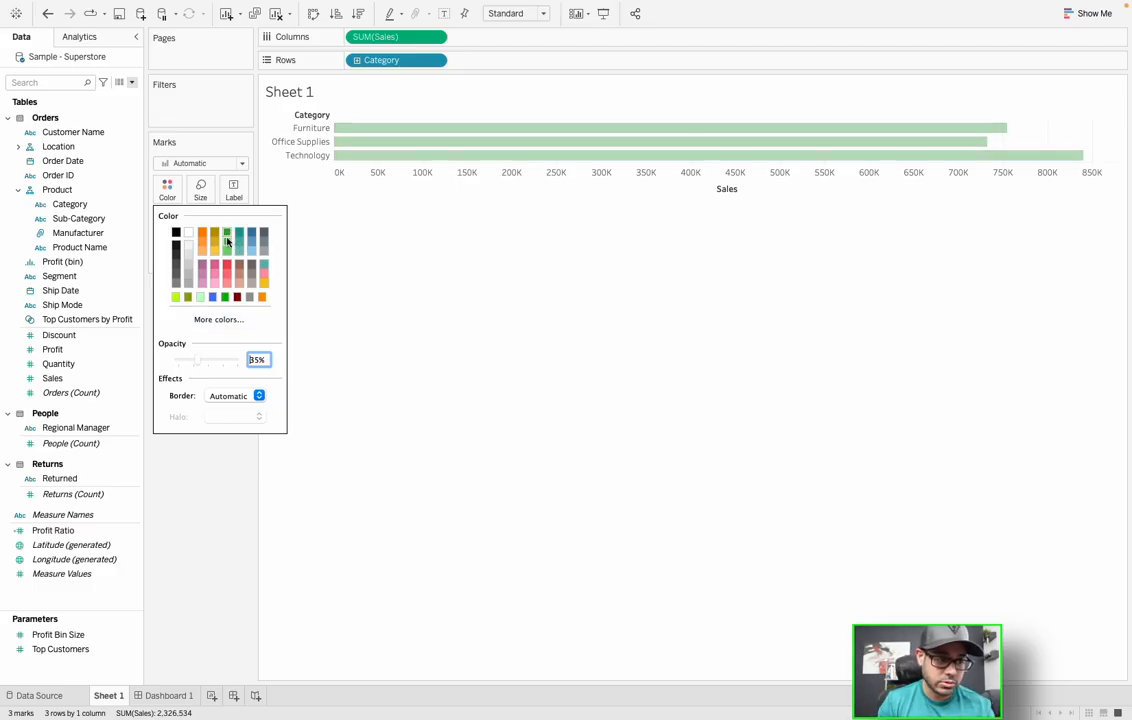
left_click(252, 233)
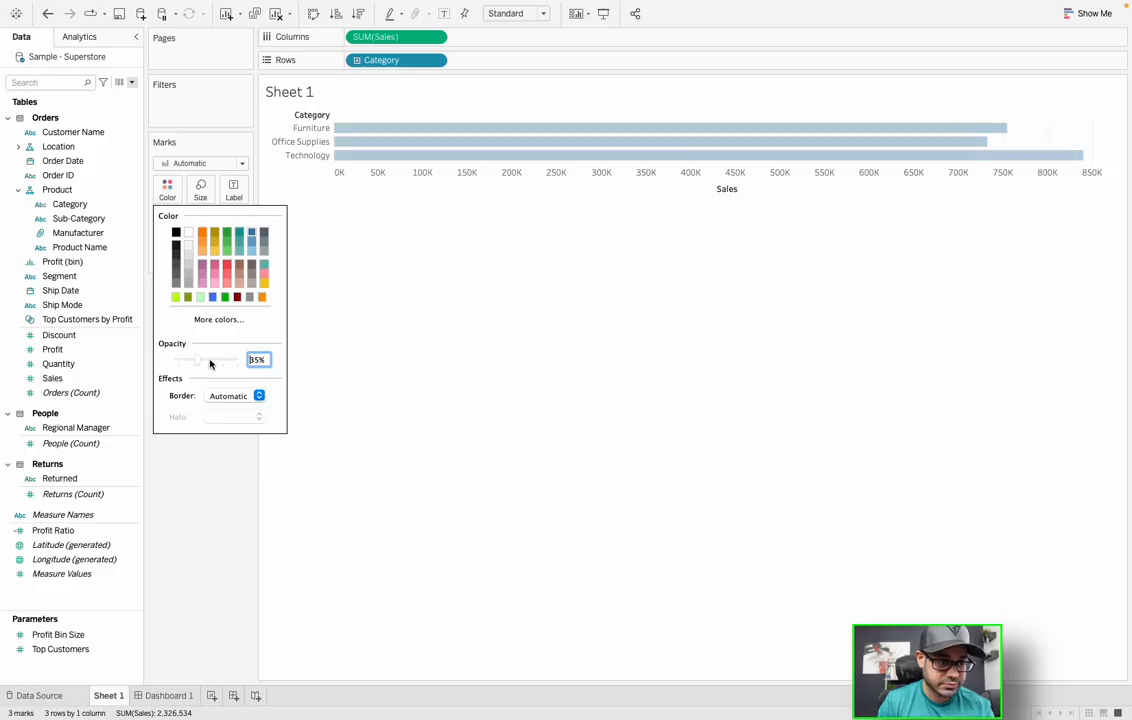
left_click_drag(198, 359, 242, 360)
left_click(352, 389)
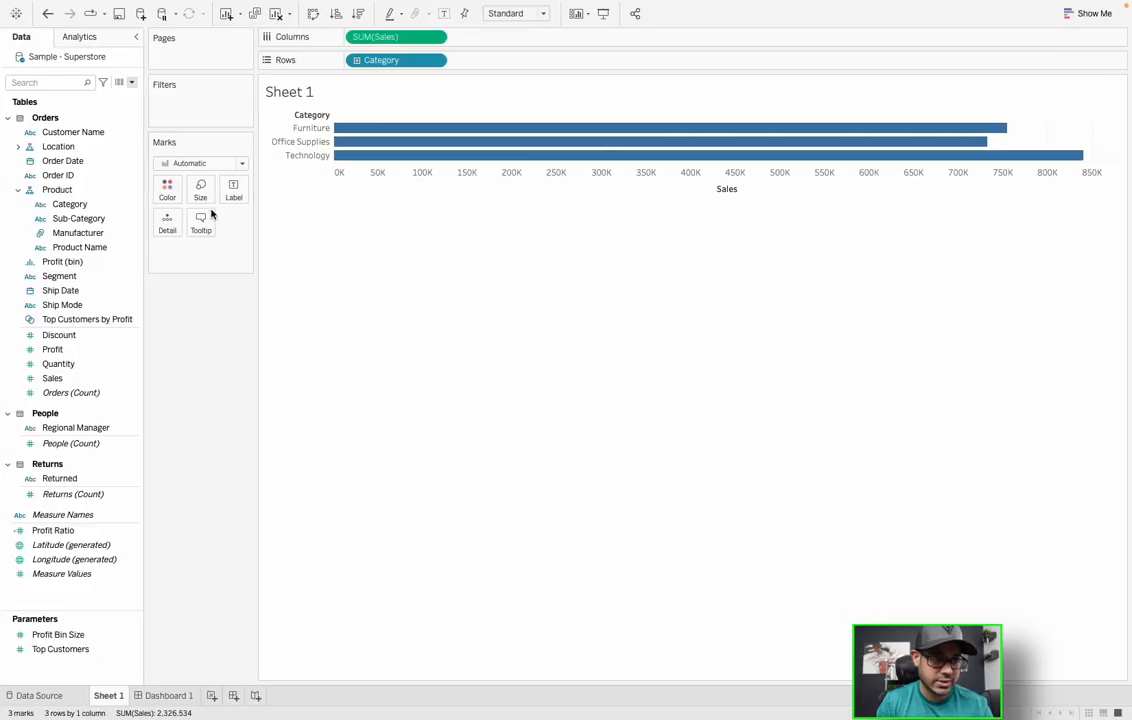
- Make the bars thicker, then check the label and colour settings without changing them
left_click(201, 195)
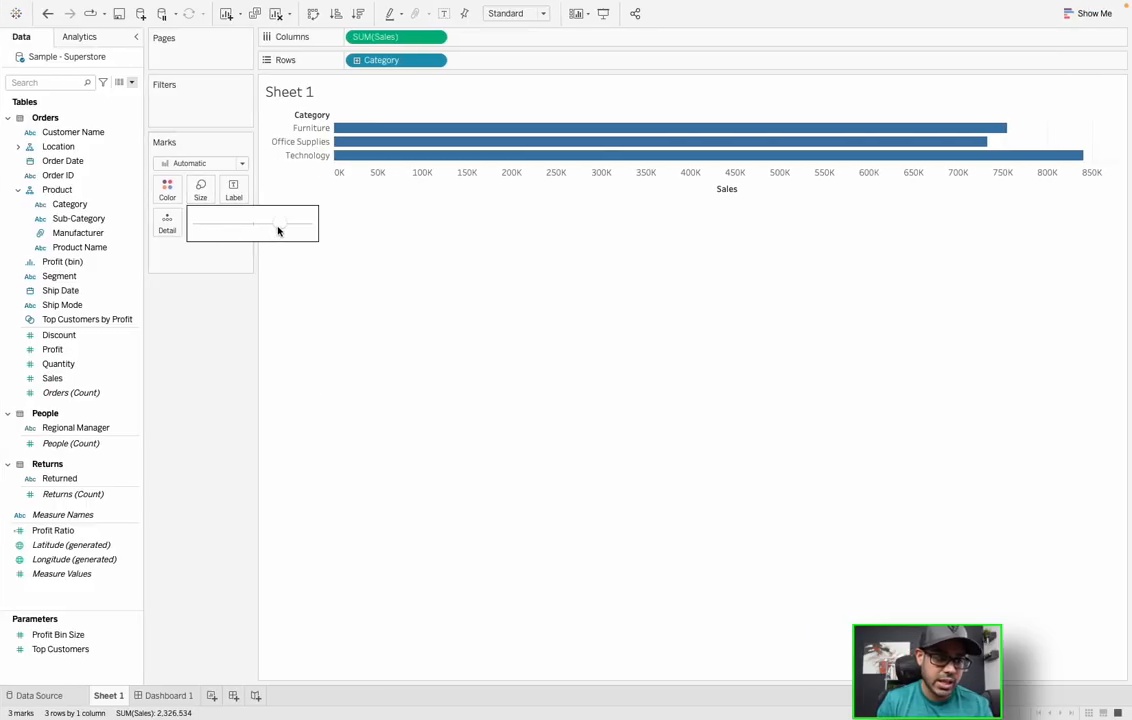
left_click_drag(259, 230, 292, 228)
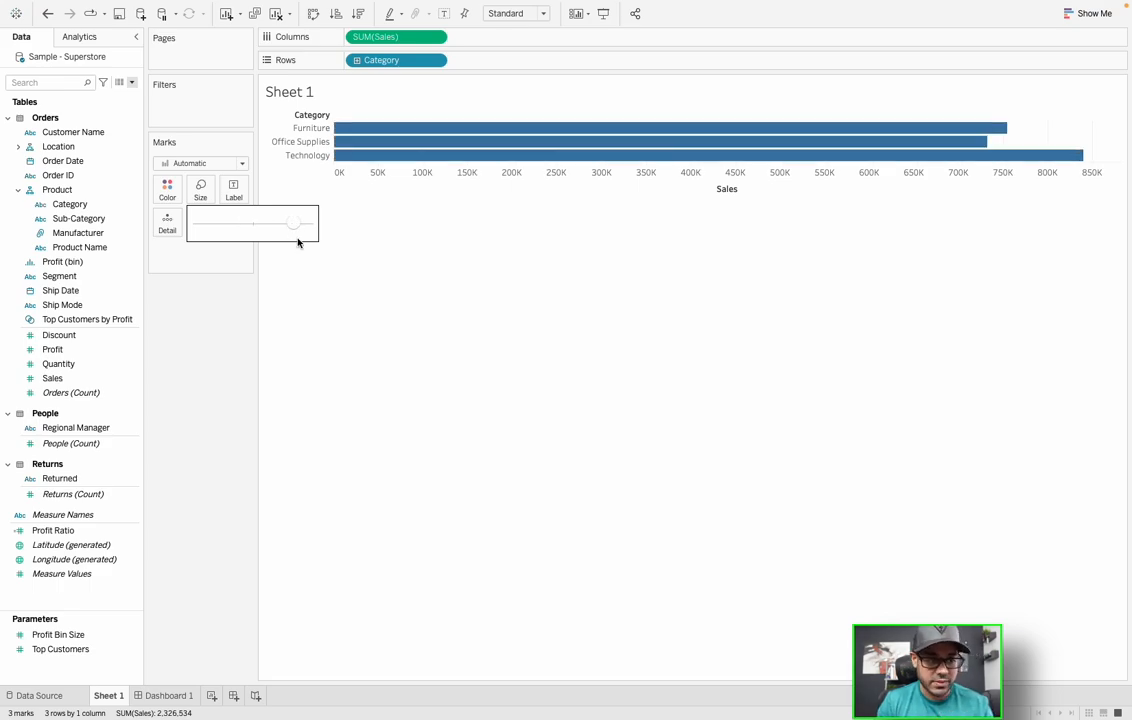
left_click(210, 262)
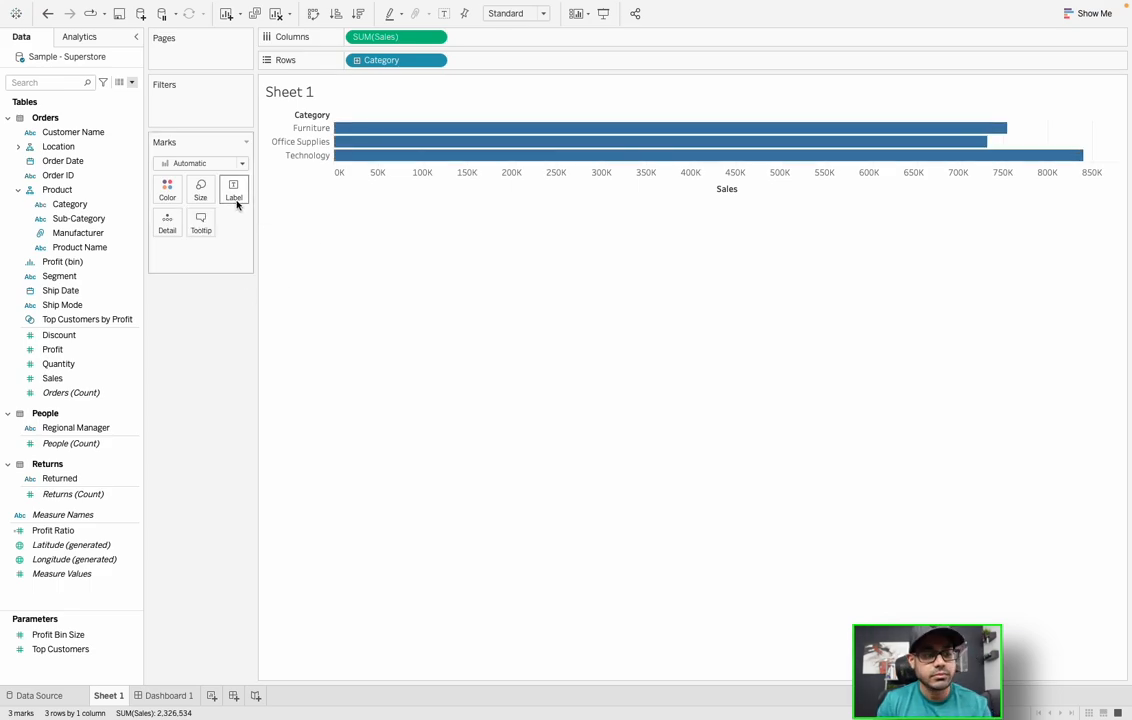
left_click(234, 192)
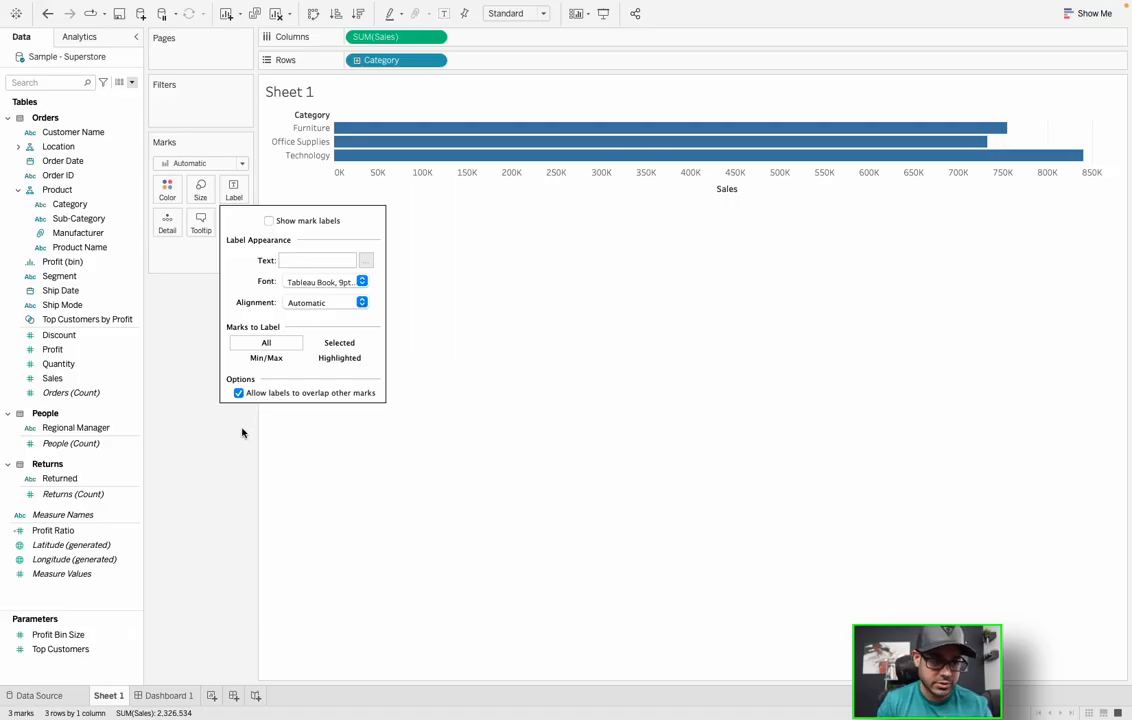
left_click(205, 390)
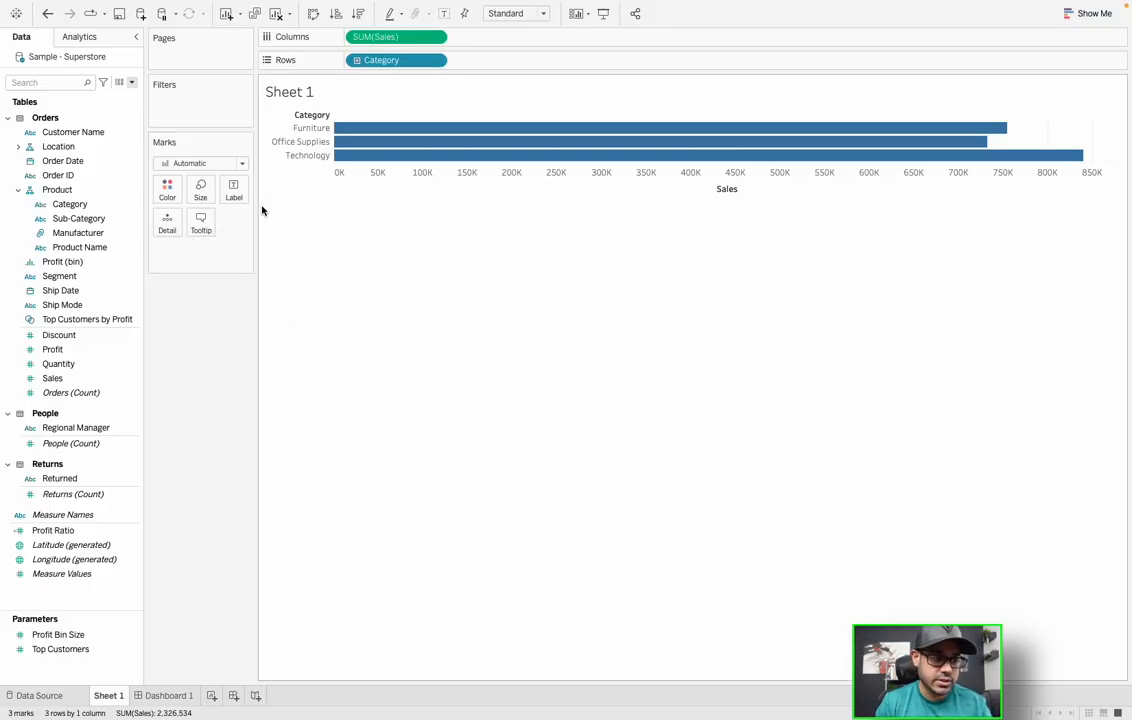
left_click(168, 192)
left_click(168, 192)
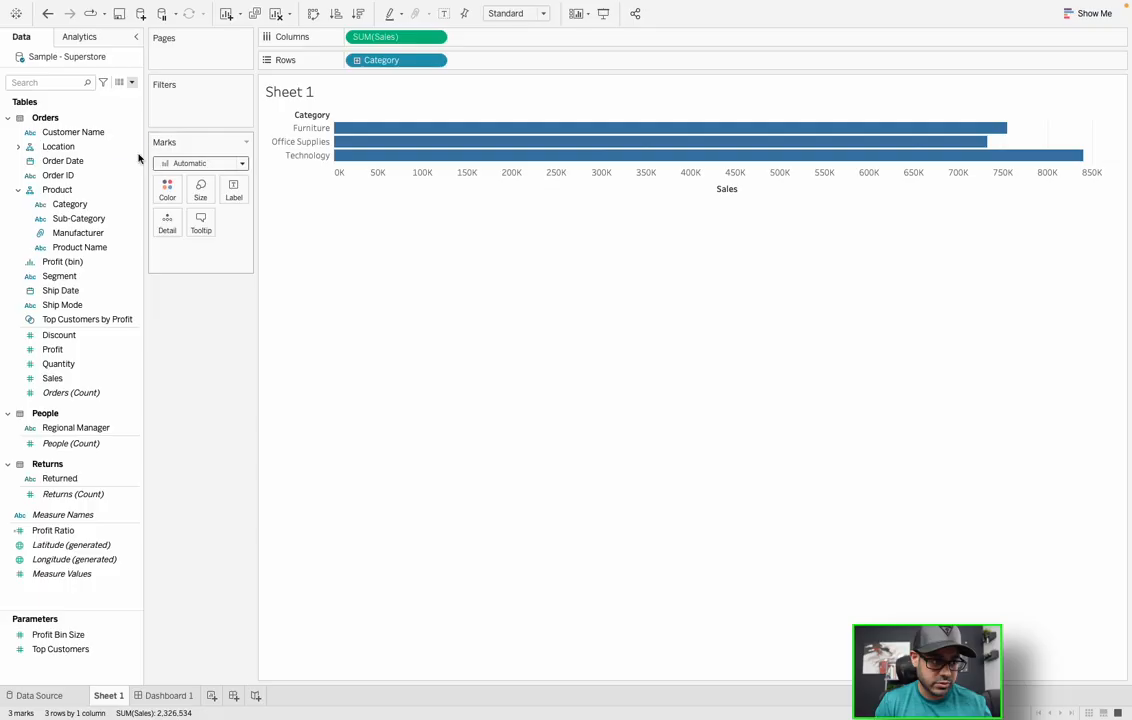
- Create a new calculated field with the formula count([Category])
left_click(131, 82)
left_click(127, 96)
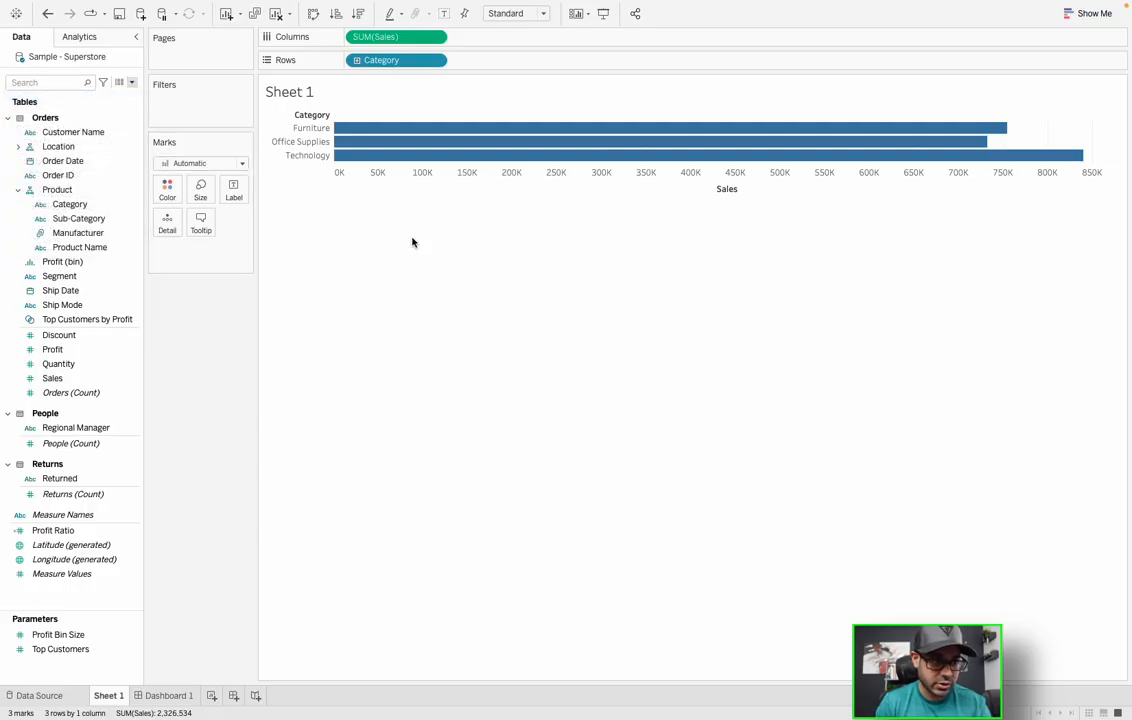
left_click_drag(291, 213, 494, 208)
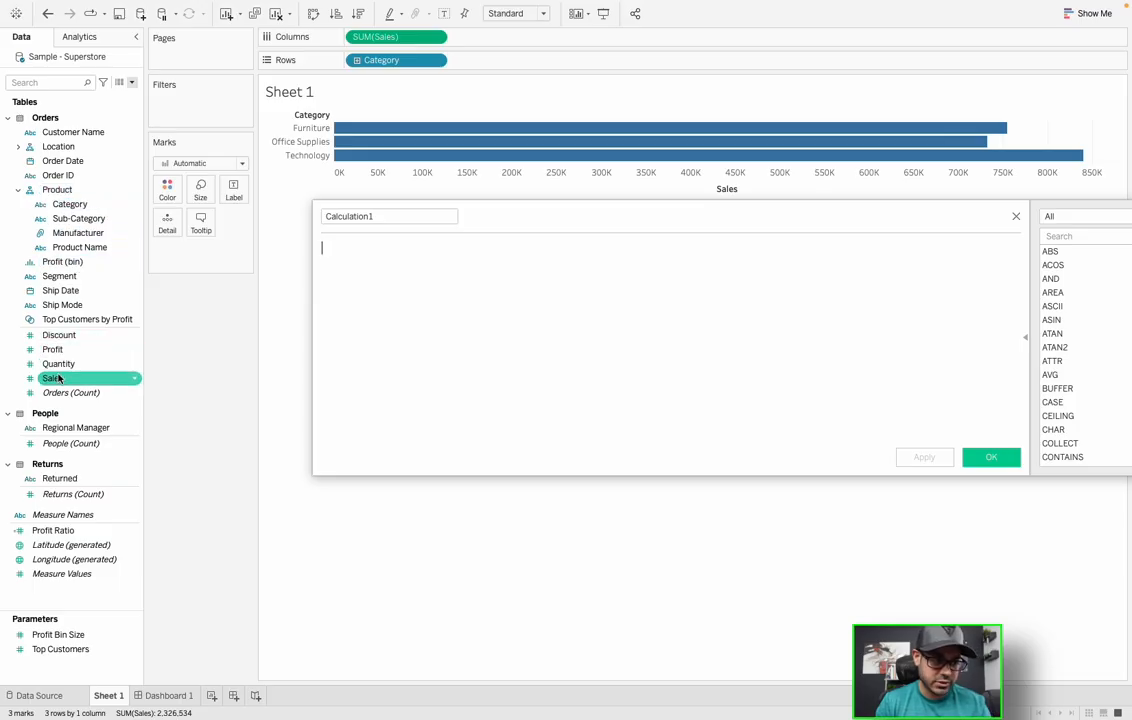
type("Sales")
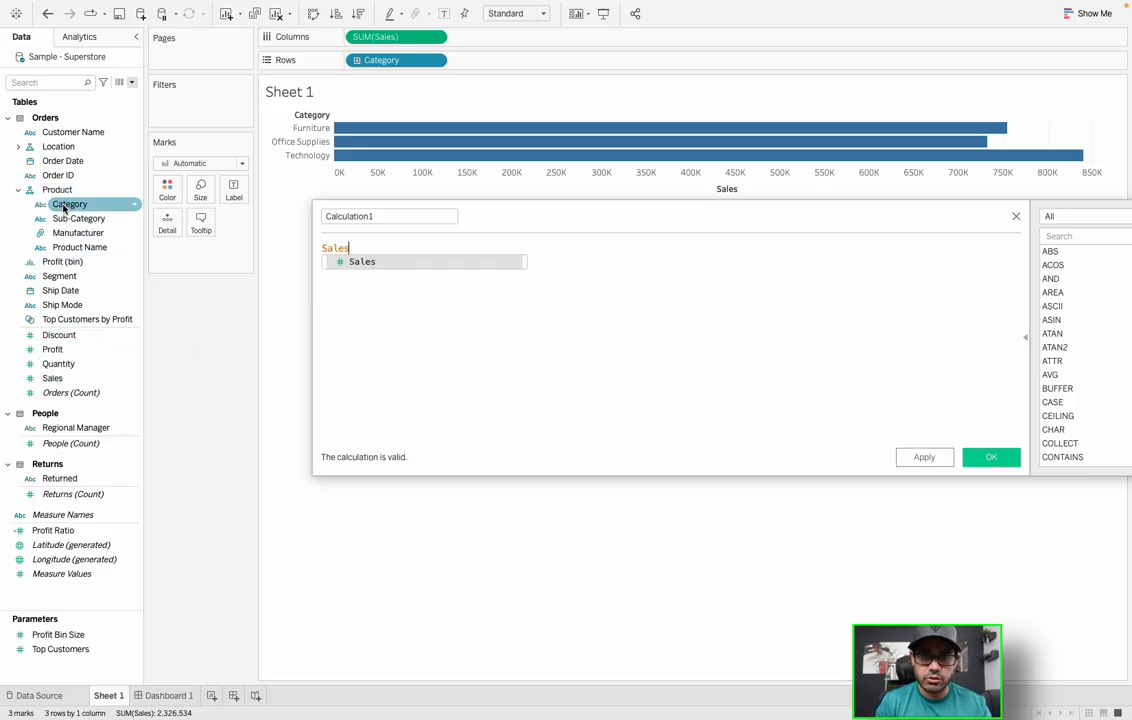
left_click(379, 244)
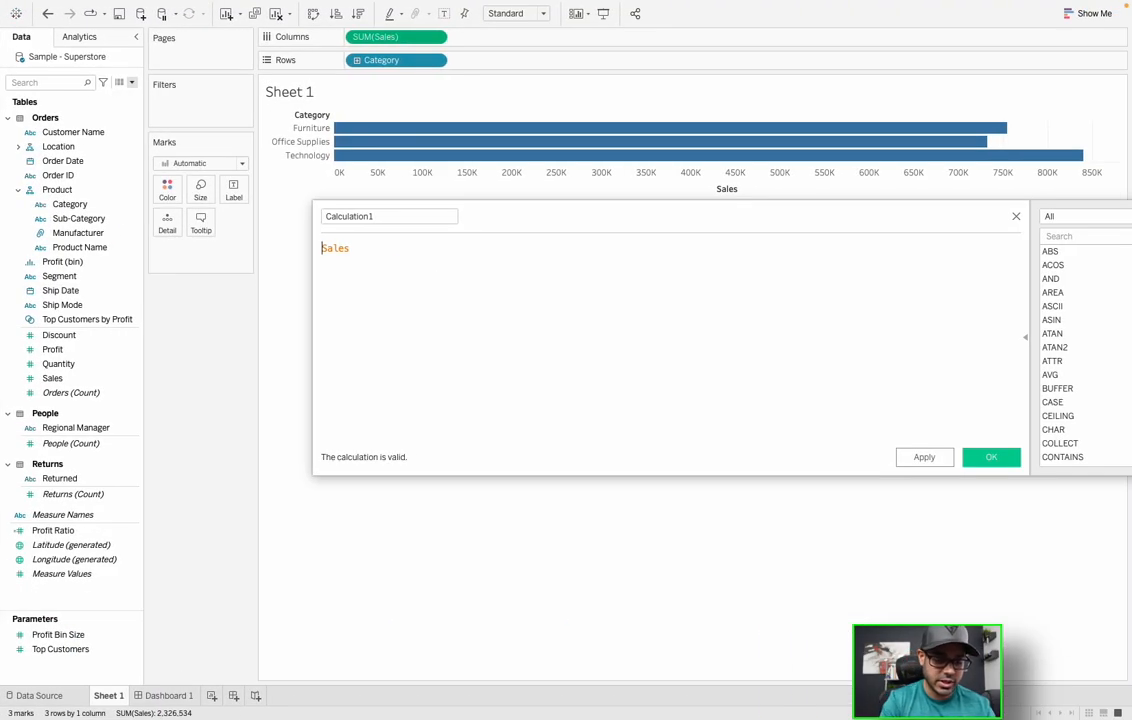
type("count(Sales")
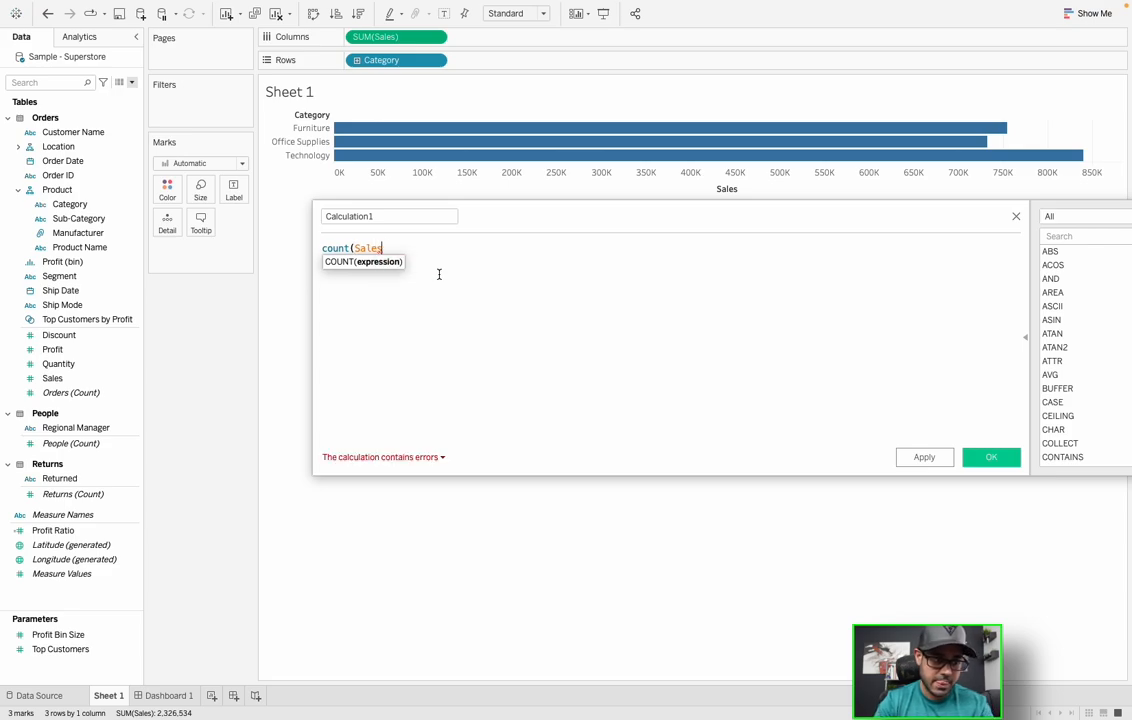
type(")")
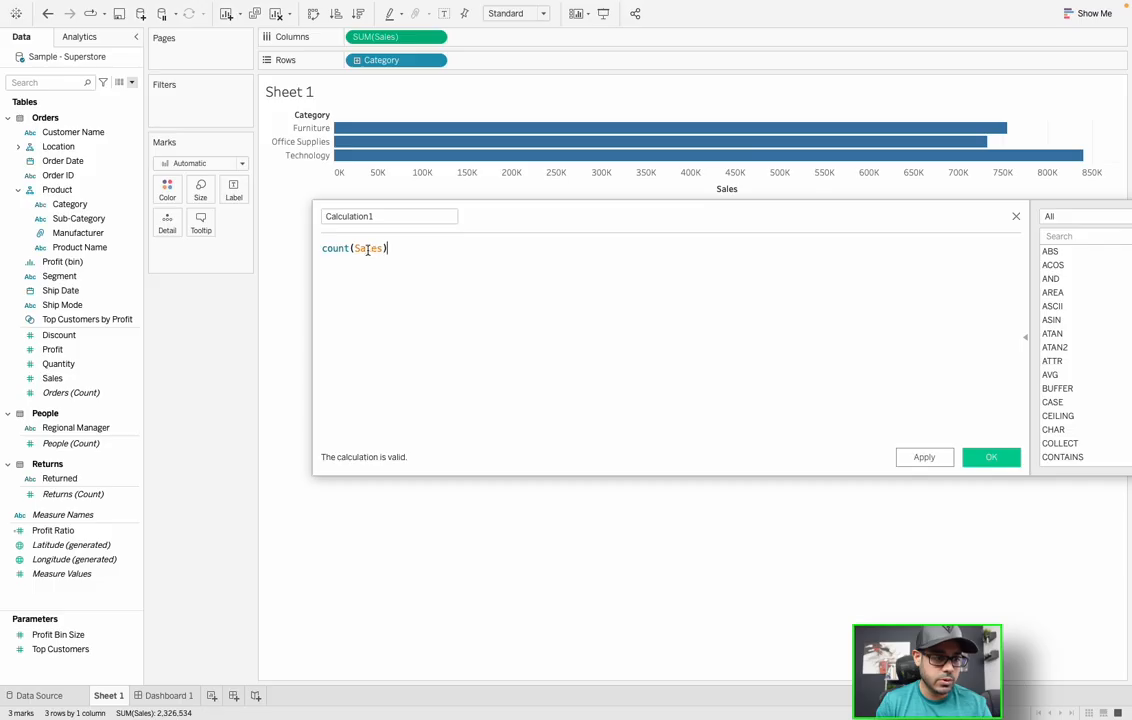
left_click(368, 250)
double_click(368, 250)
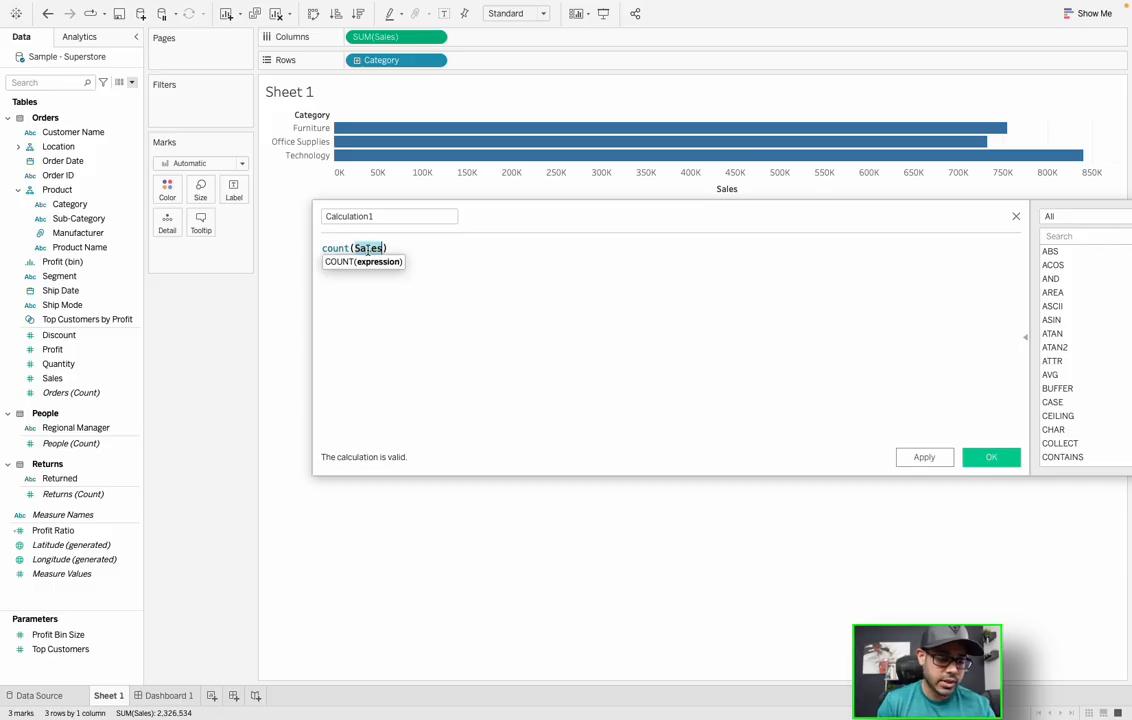
type("ca")
key("Return")
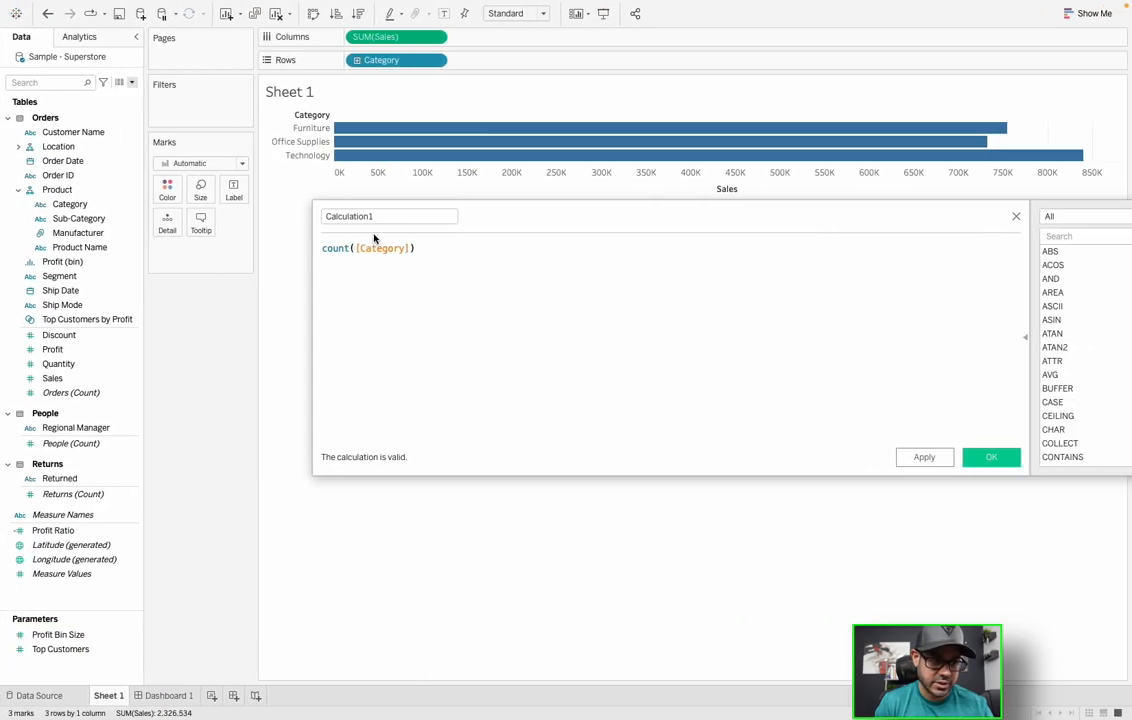
- Change the formula to avg([Category]) to show that it produces an error
double_click(340, 248)
type("avg")
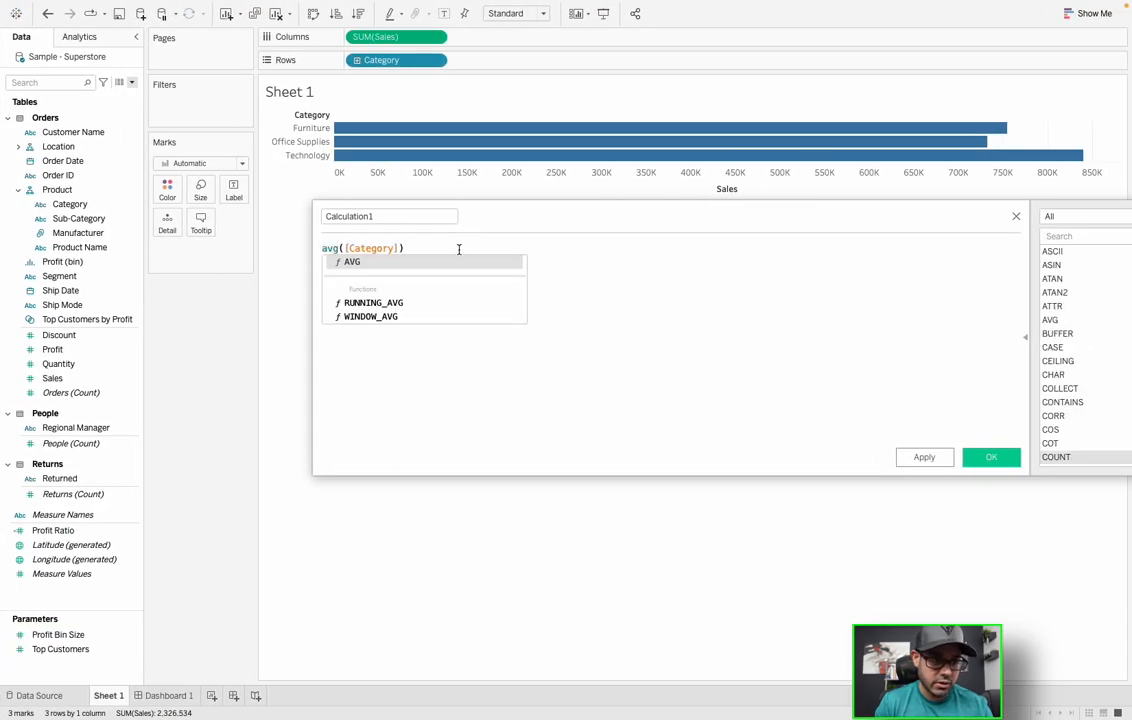
left_click(457, 248)
mouse_move(326, 250)
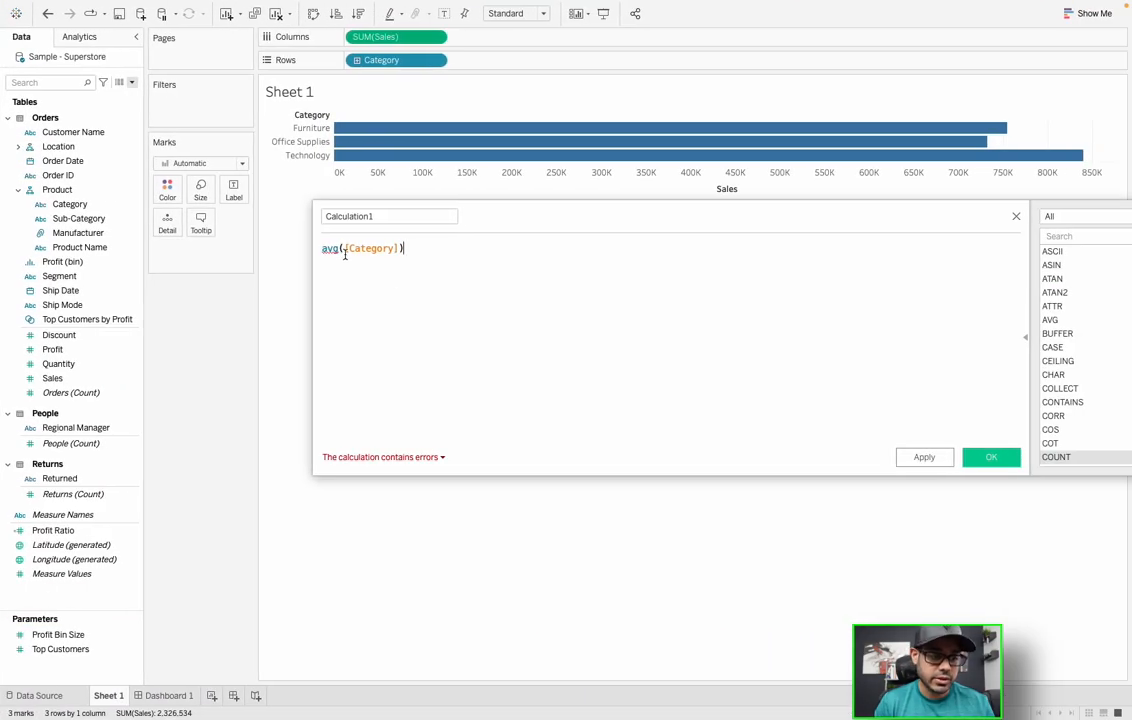
- Test sum([Category]) and then countd([Category]) in the calculation
double_click(328, 248)
type("sum")
left_click(470, 252)
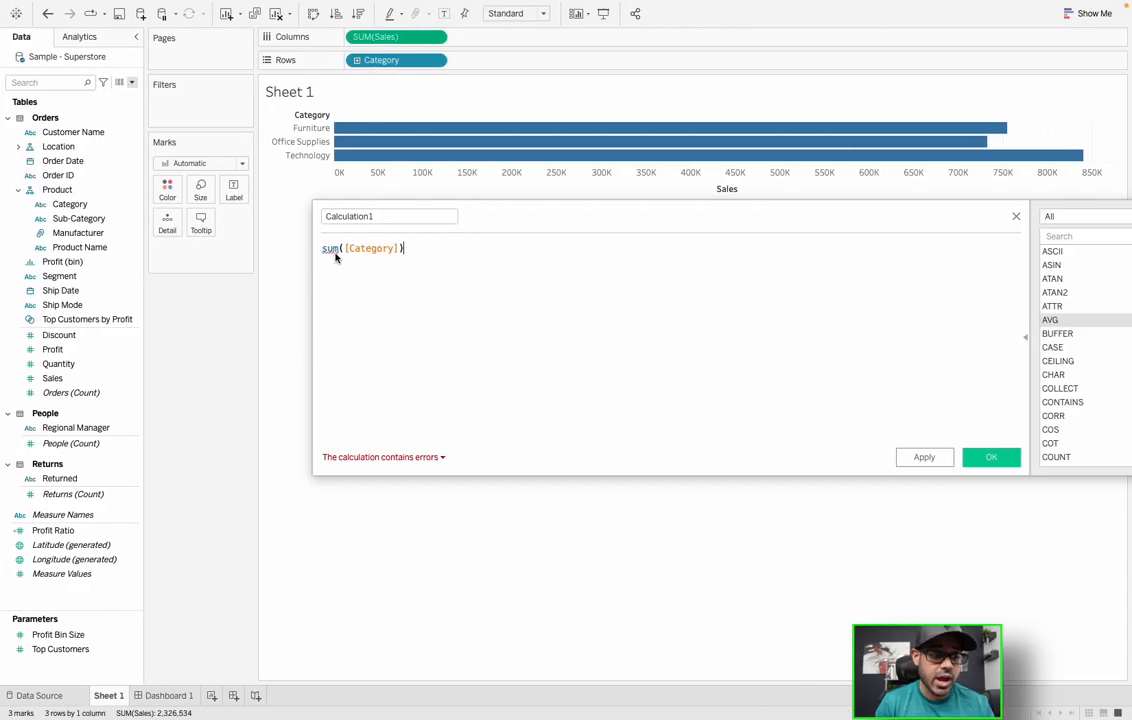
double_click(330, 249)
type("countd")
left_click(500, 240)
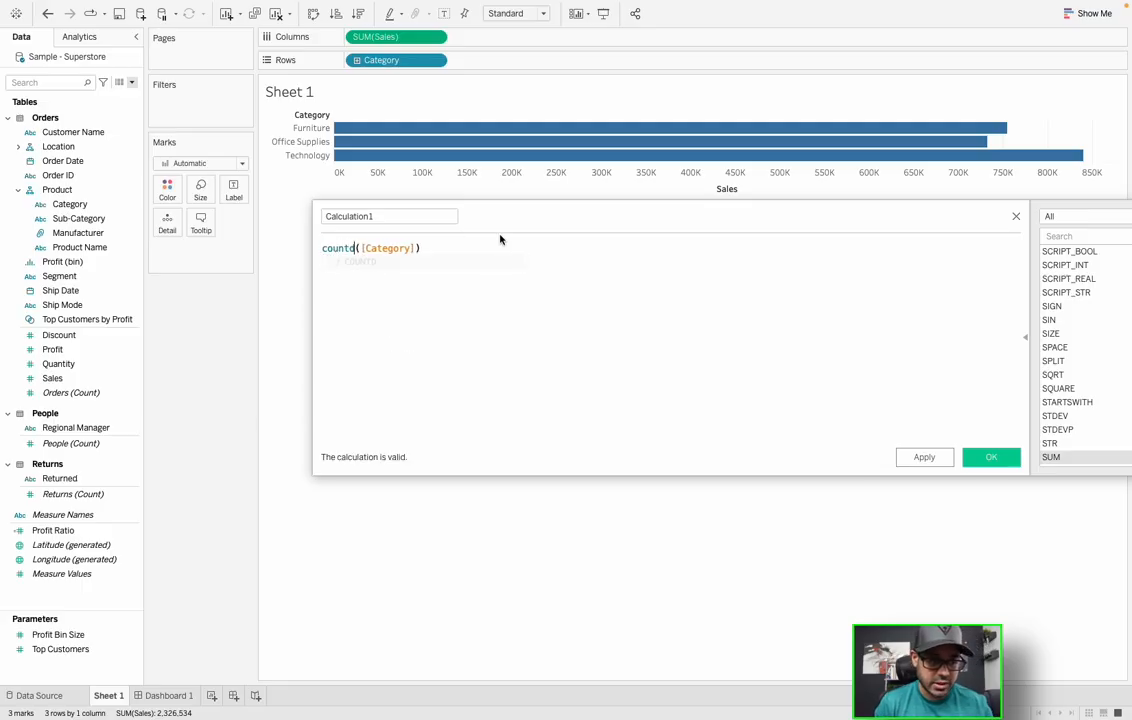
- Replace [Category] with the [Sales] field so the formula reads countd([Sales])
double_click(385, 248)
type("sales")
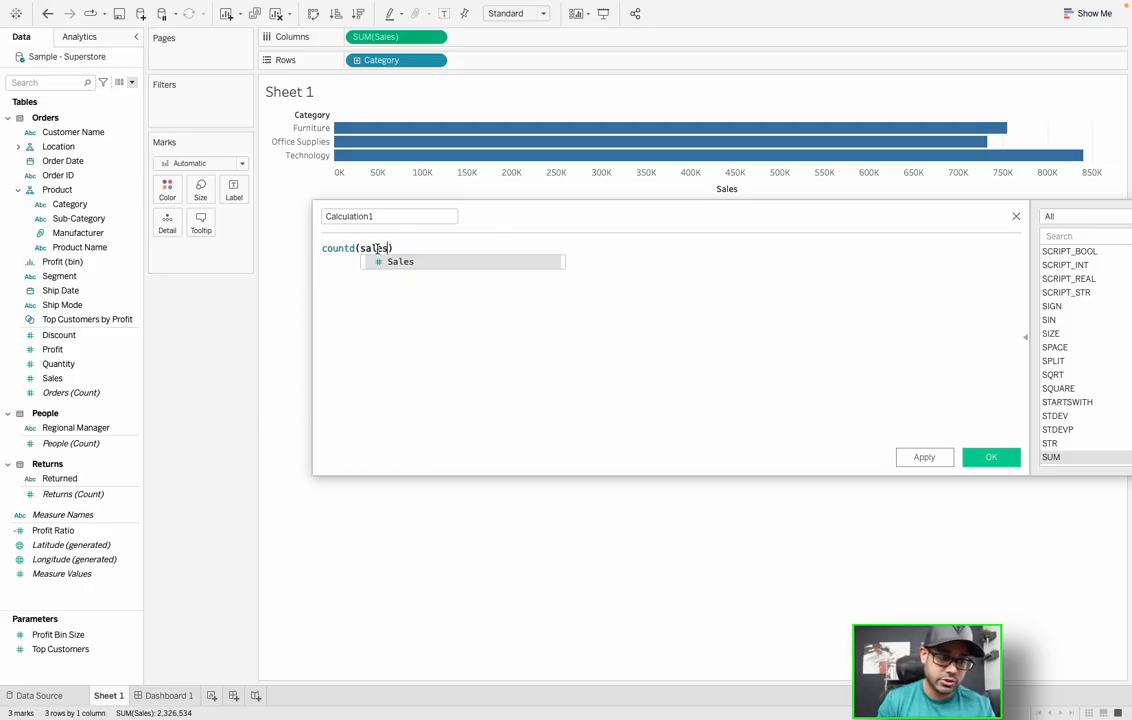
left_click(461, 245)
double_click(390, 247)
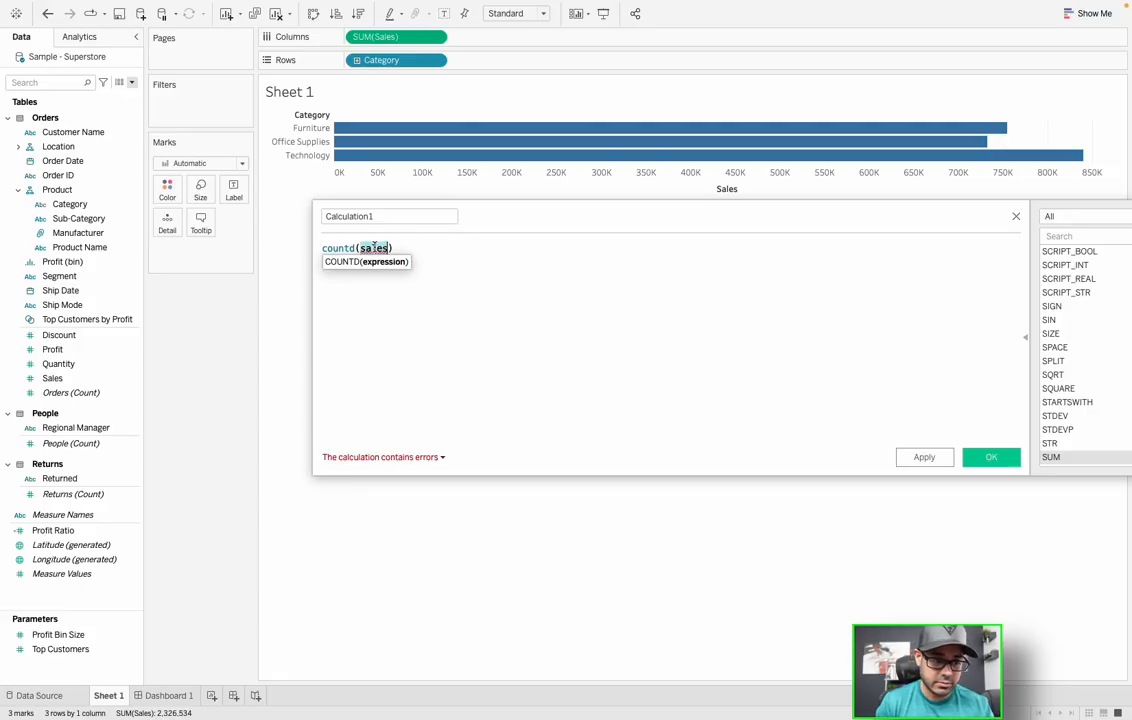
type("sal")
left_click(400, 263)
left_click(467, 257)
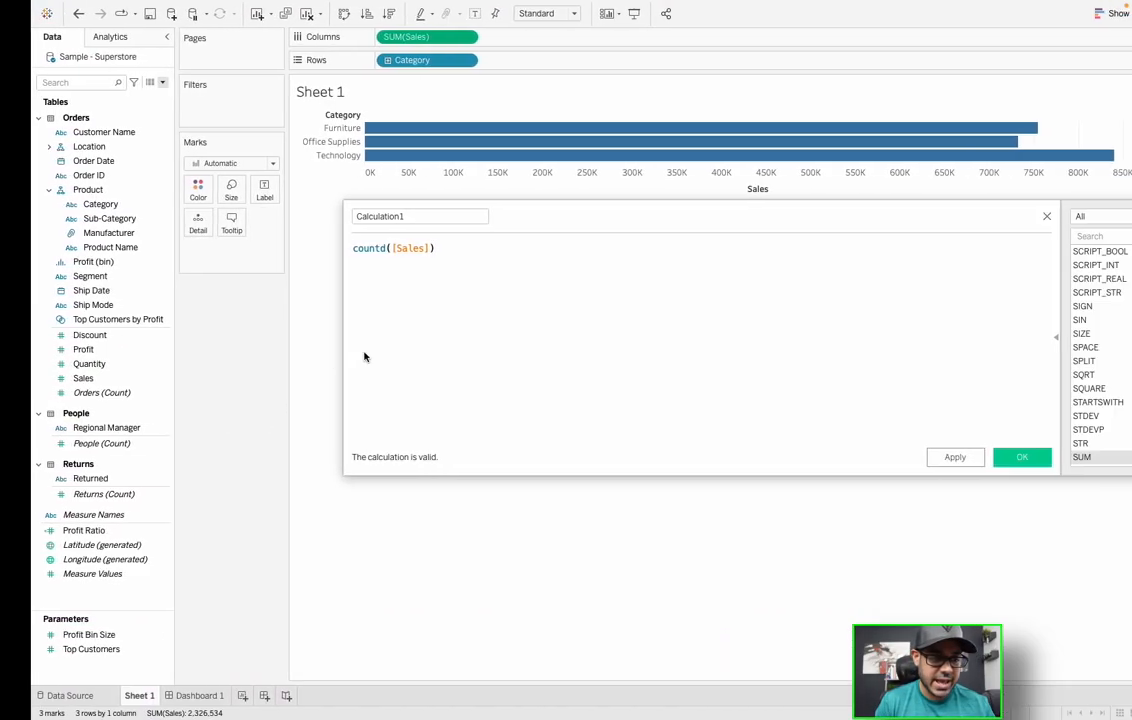
- Change the function to concatenate([Sales]) to show the unknown function error
left_click(369, 248)
double_click(369, 248)
type("concat")
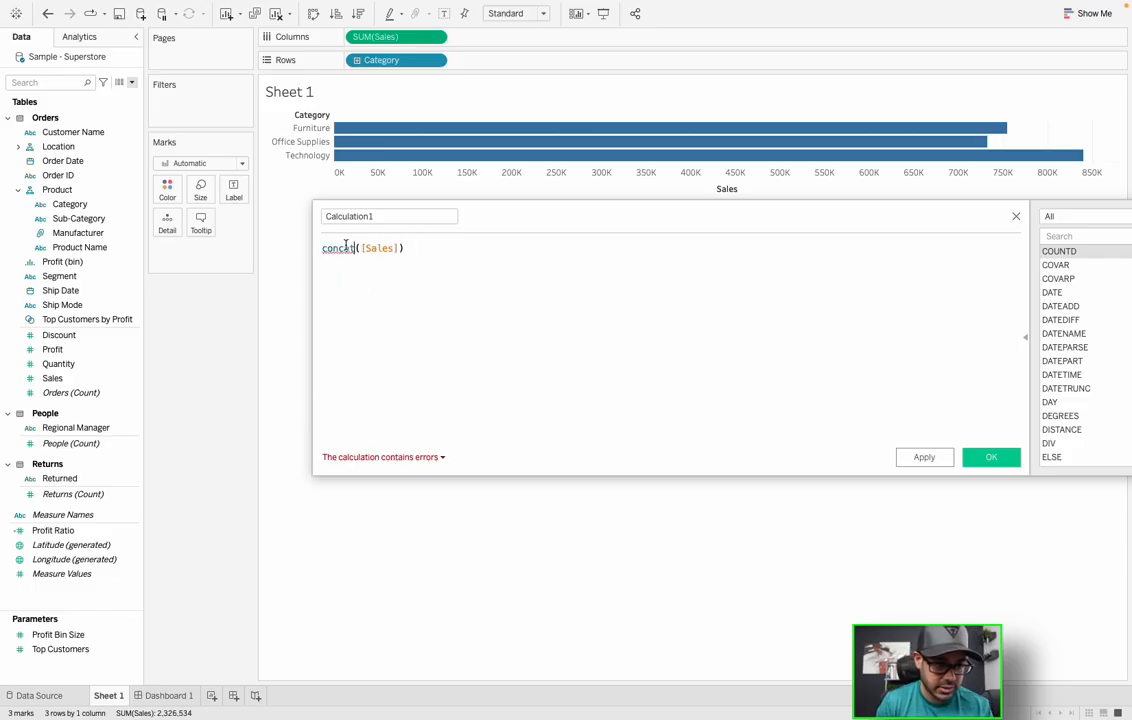
mouse_move(344, 247)
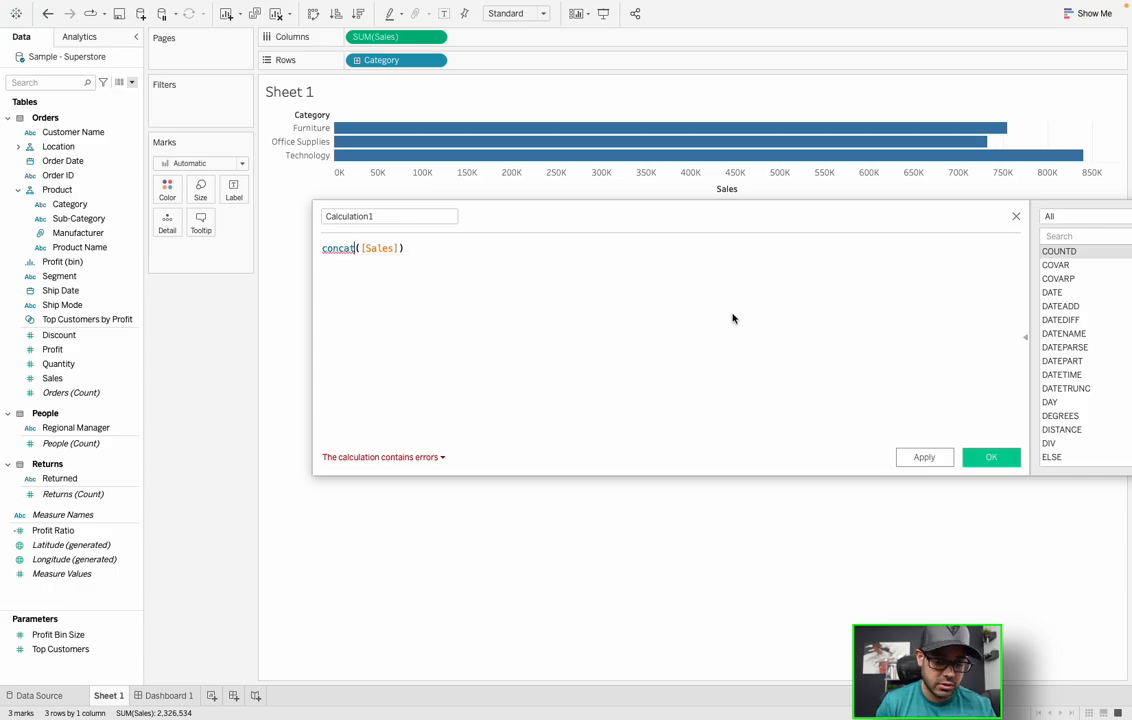
type("e")
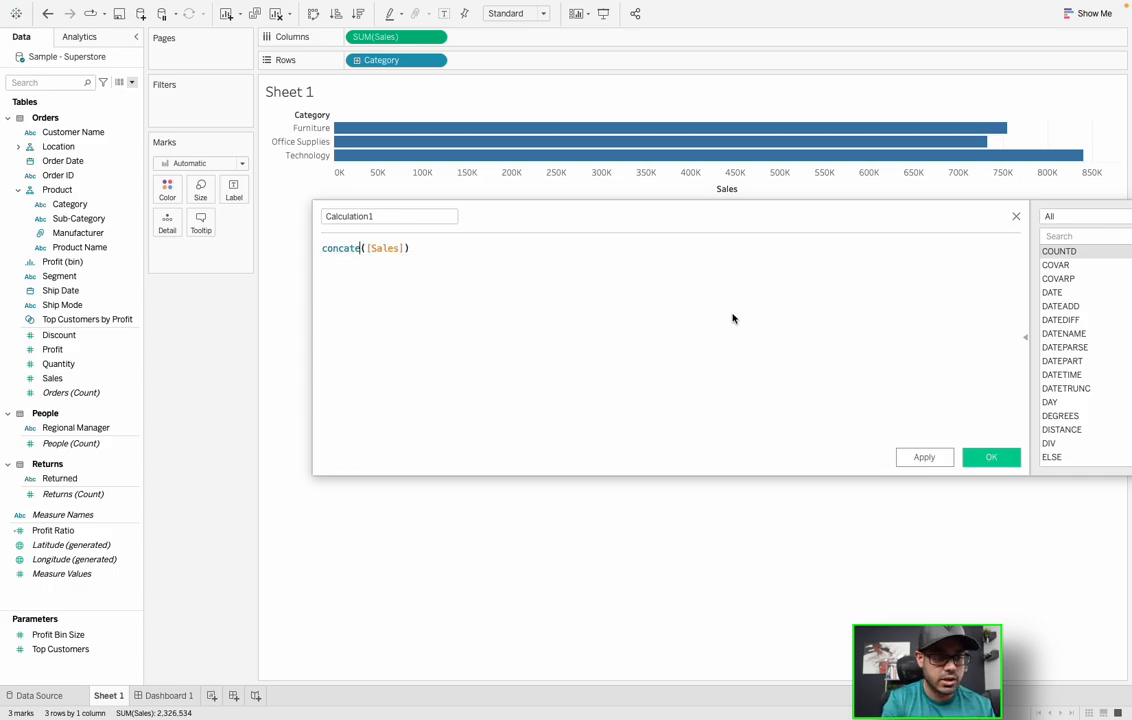
type("nate")
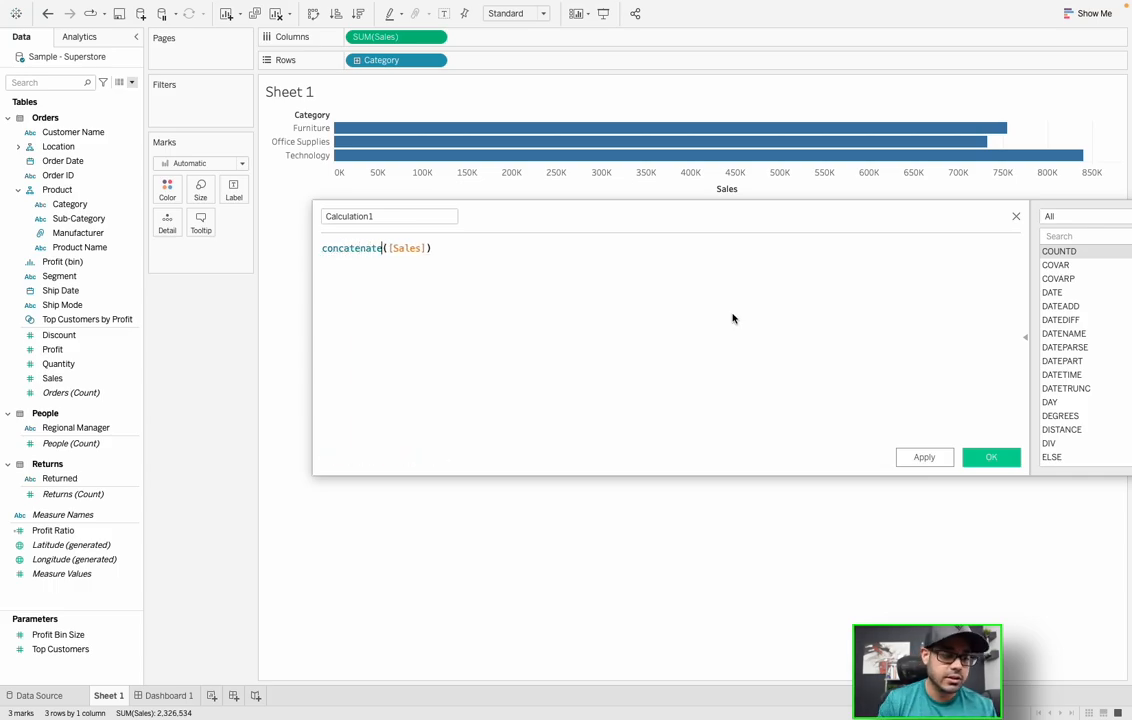
double_click(359, 250)
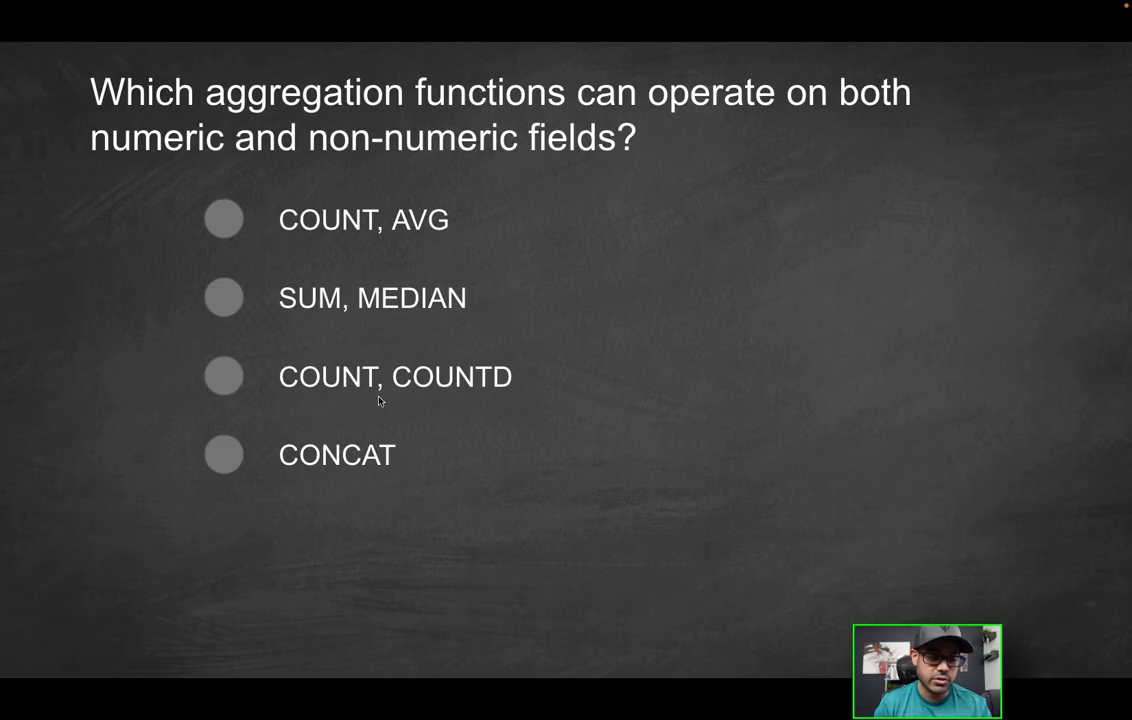
key("Right")
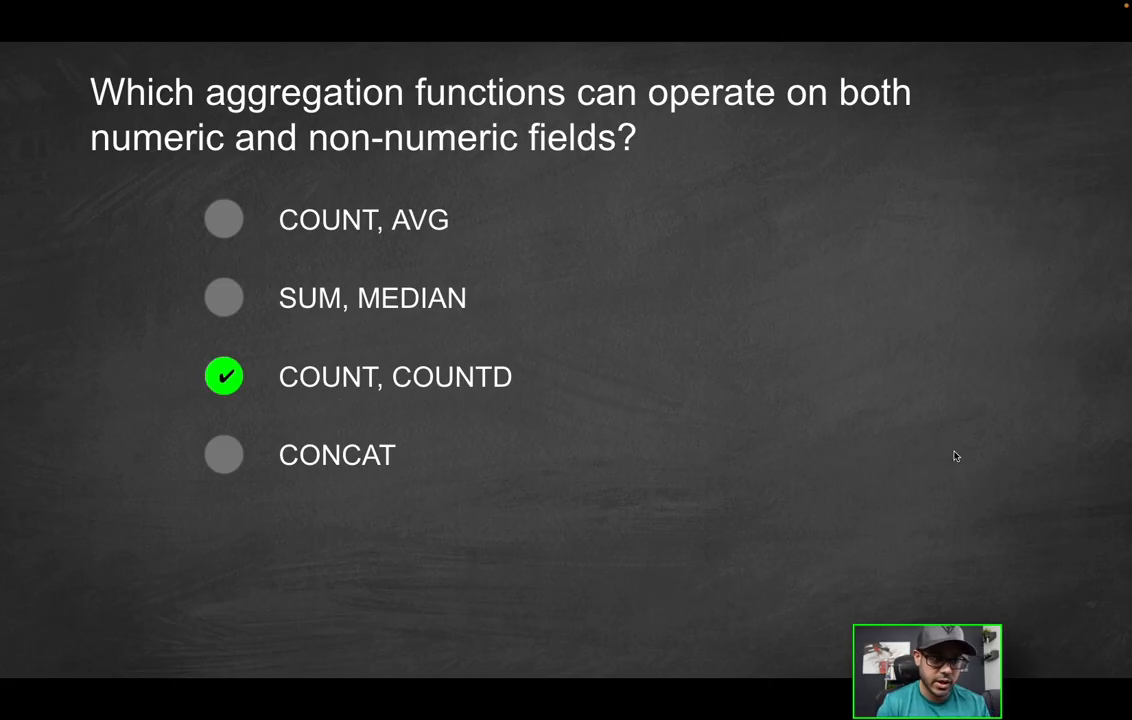
key("Right")
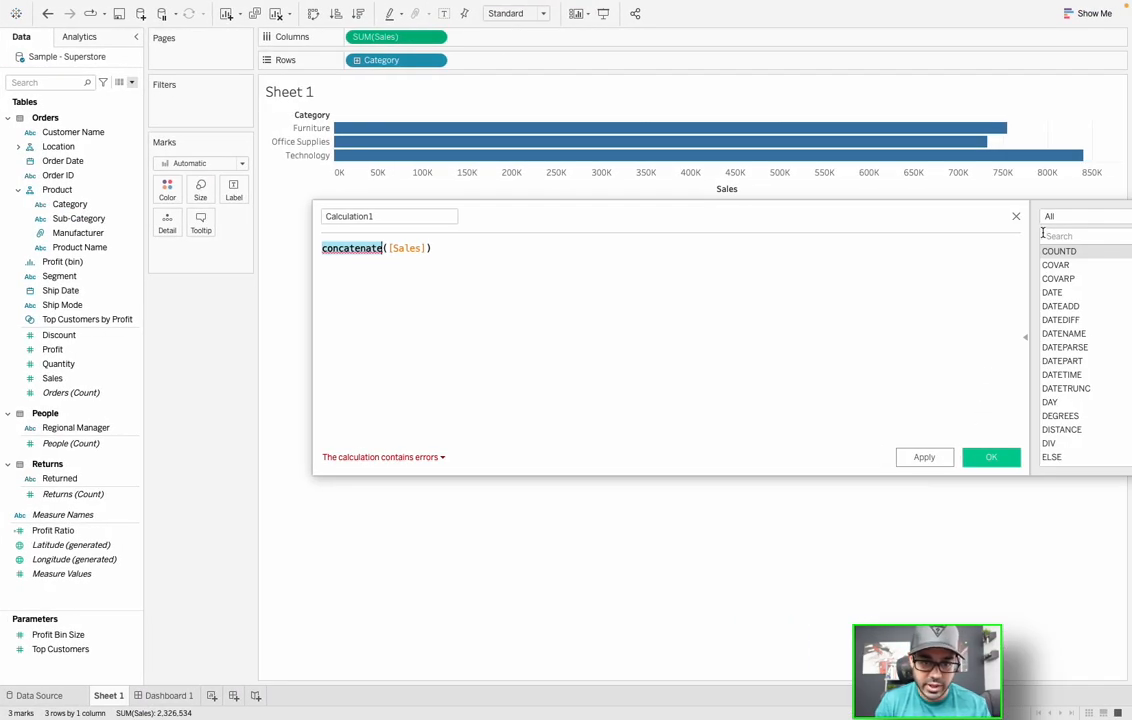
- Close the calculation editor and build a histogram of Quantity on a new Sheet 2
left_click(1015, 218)
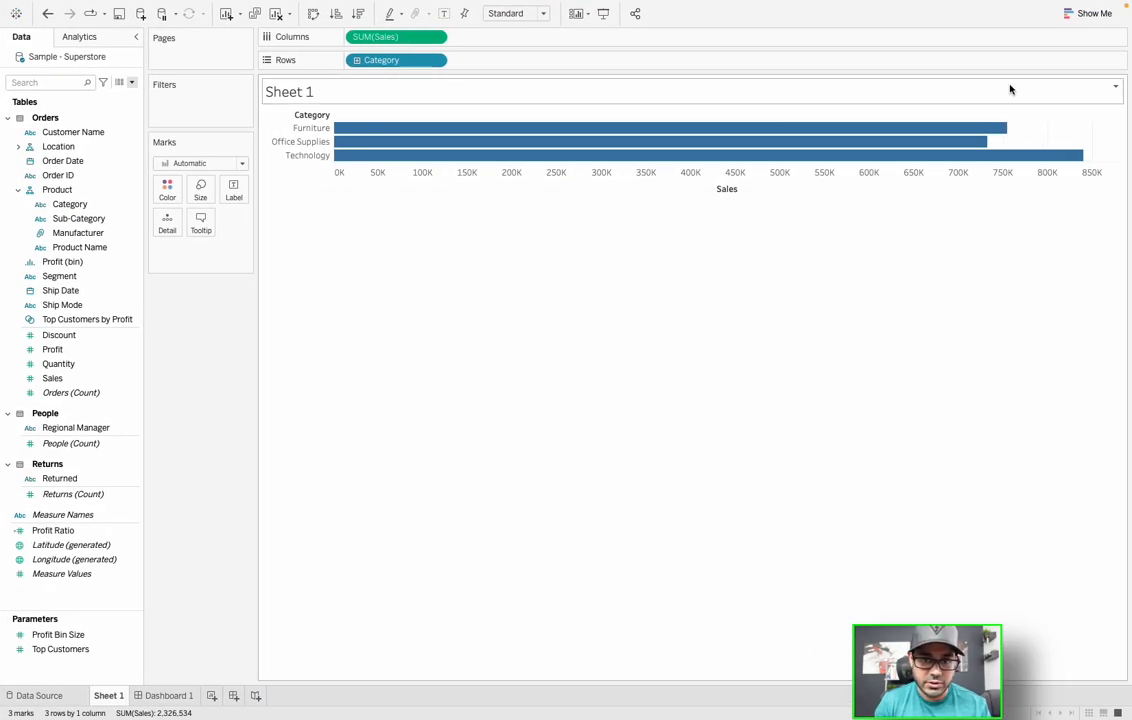
left_click(1064, 16)
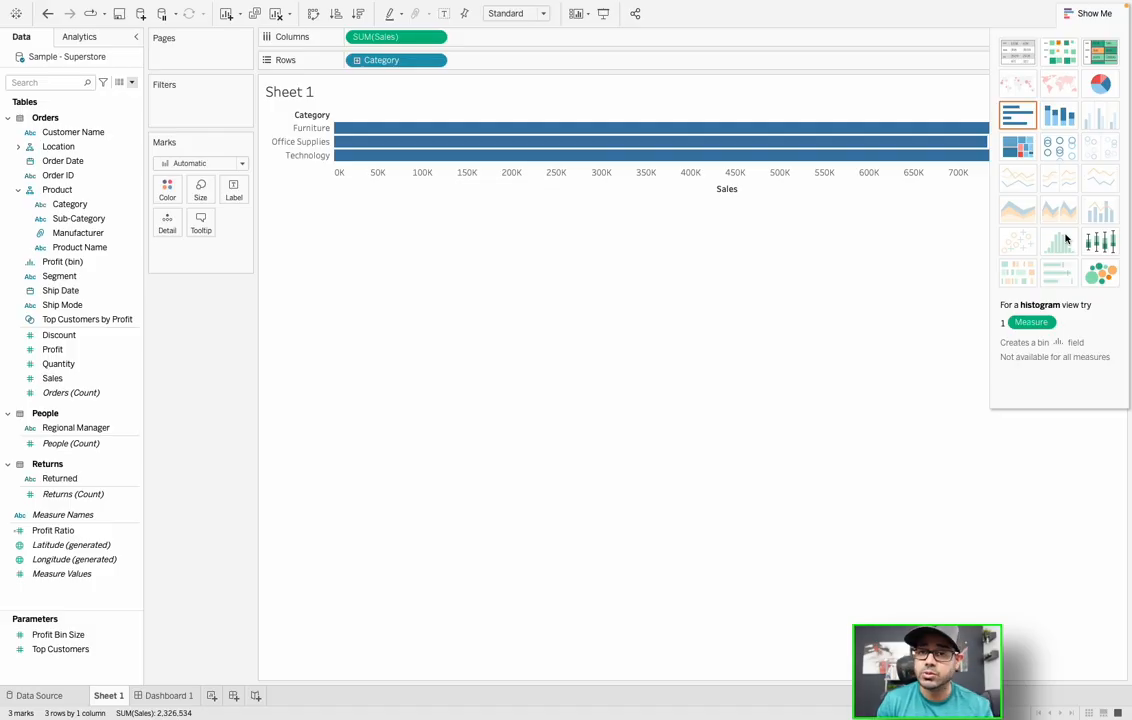
left_click(211, 696)
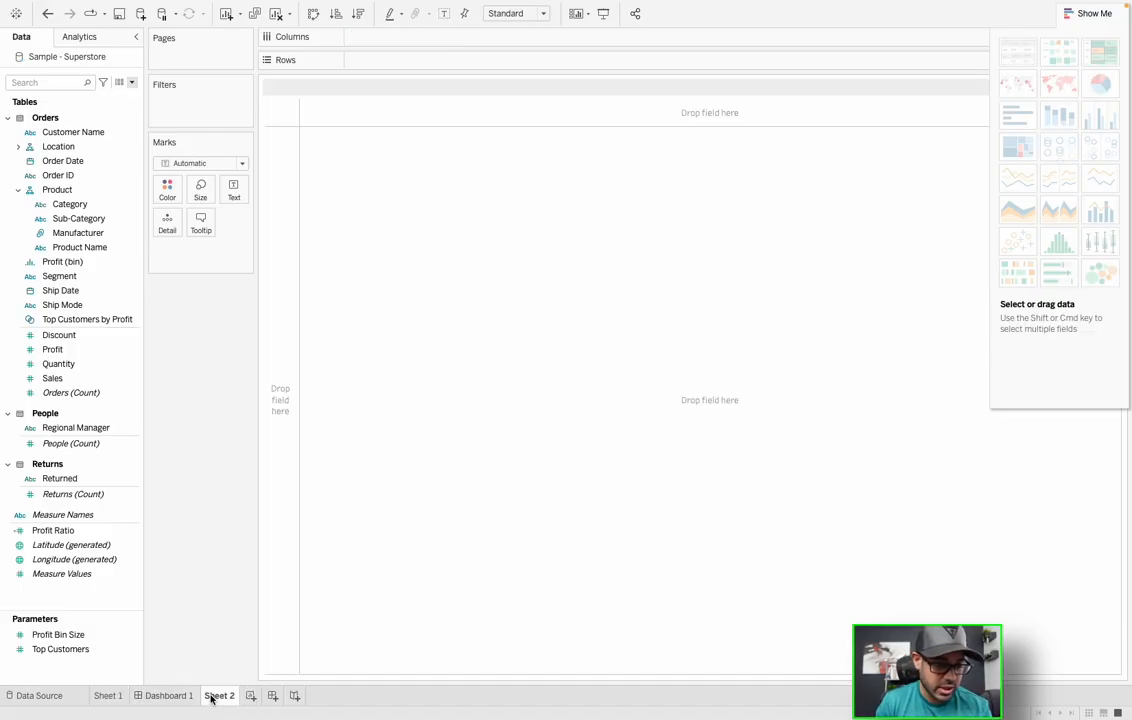
left_click(56, 364)
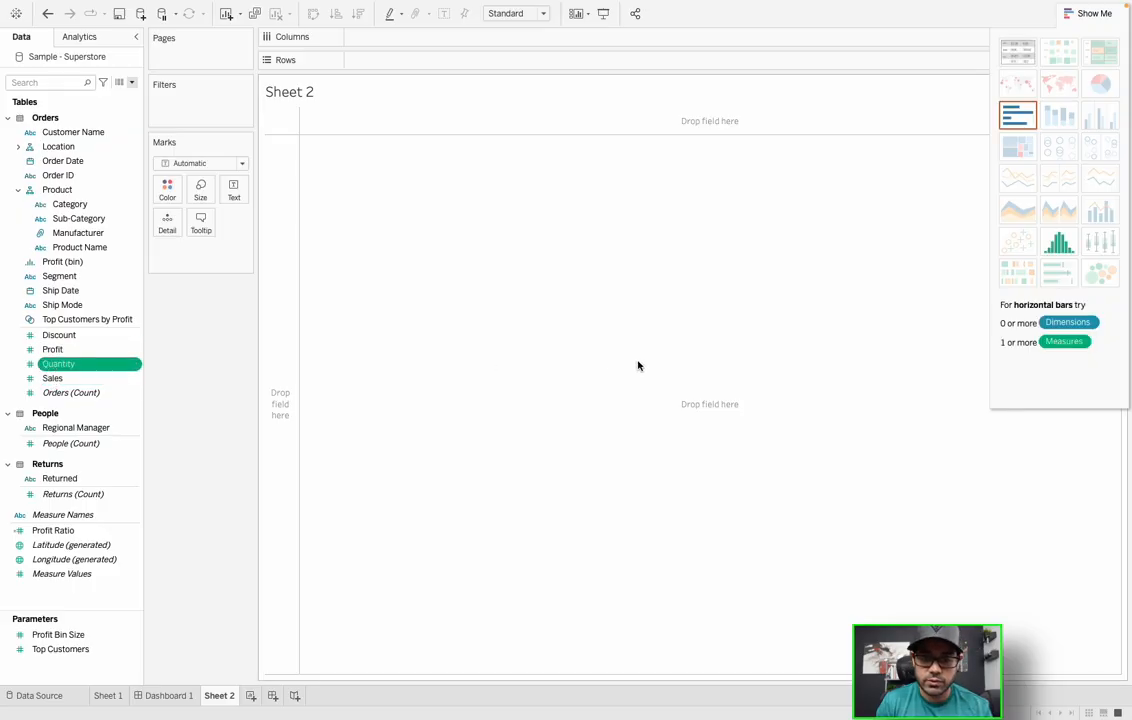
left_click(1058, 242)
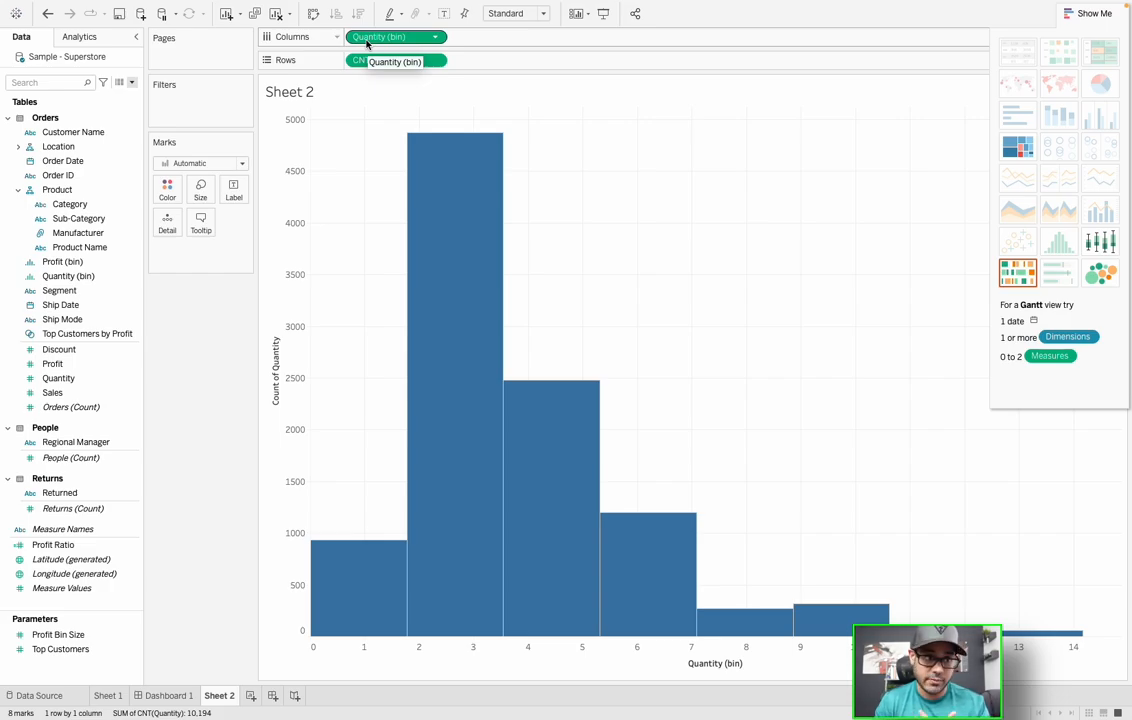
right_click(74, 285)
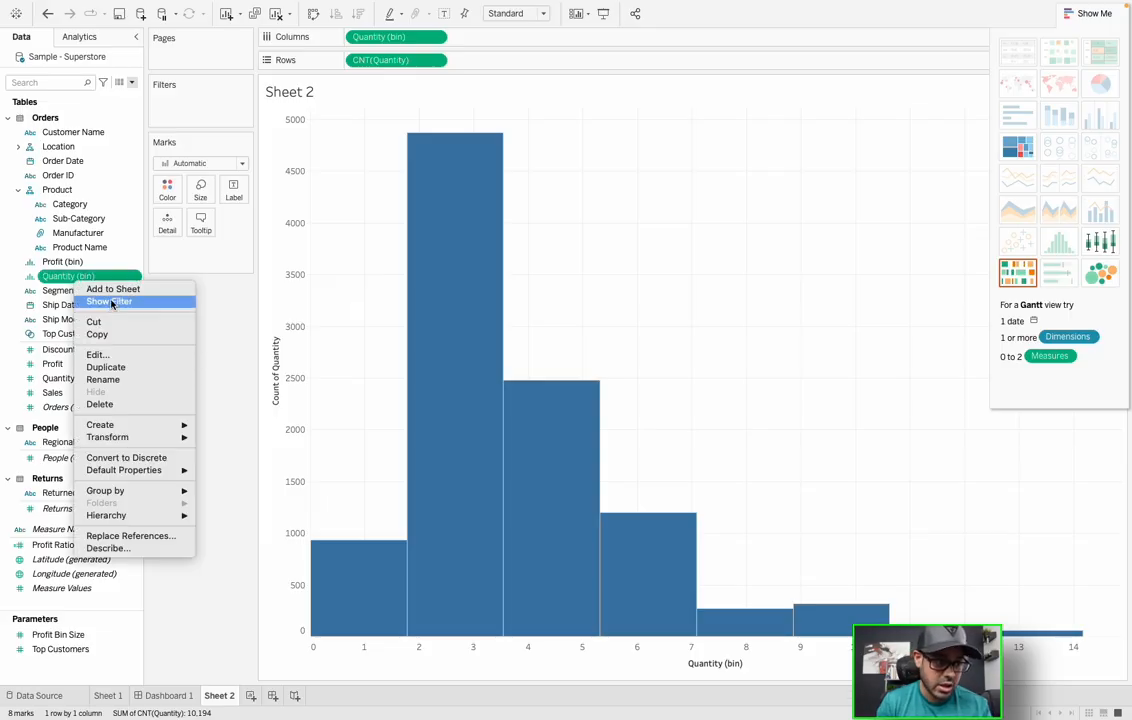
left_click(118, 354)
left_click(625, 324)
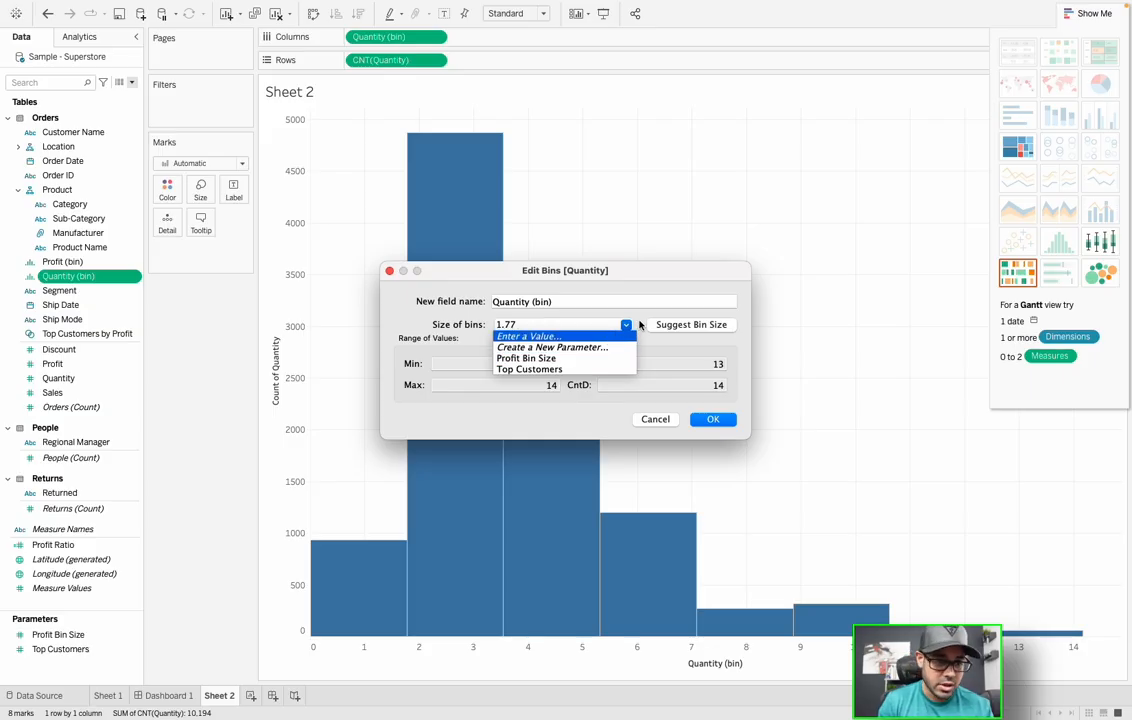
left_click(530, 336)
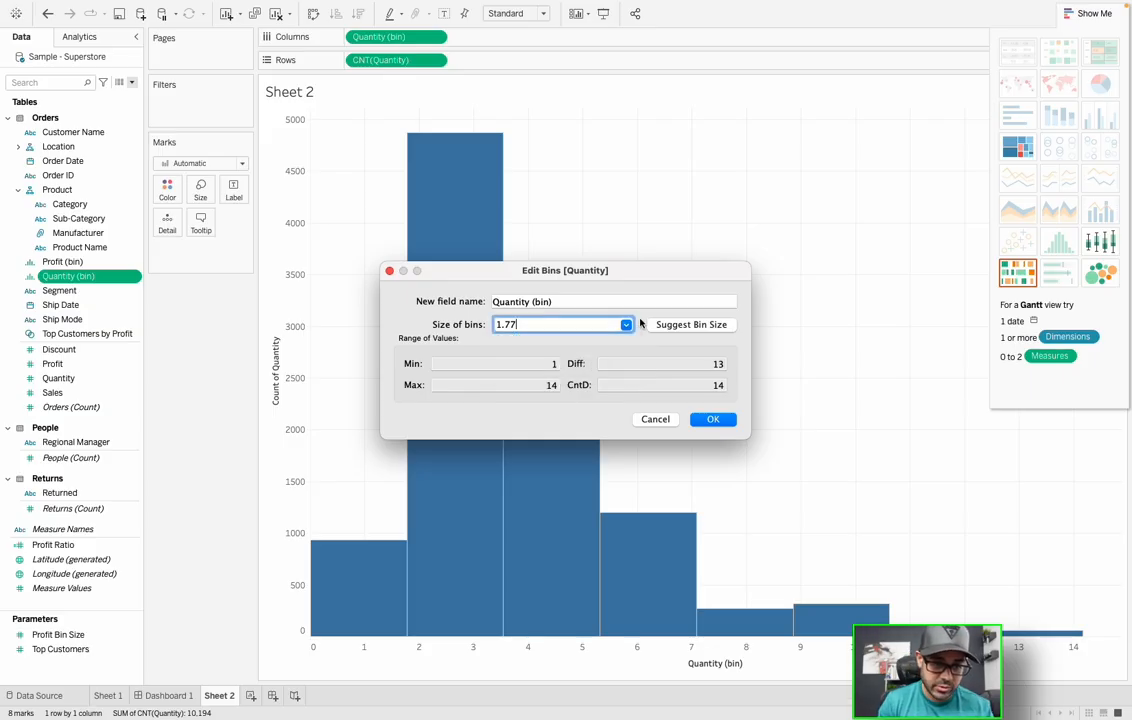
left_click(655, 419)
mouse_move(410, 220)
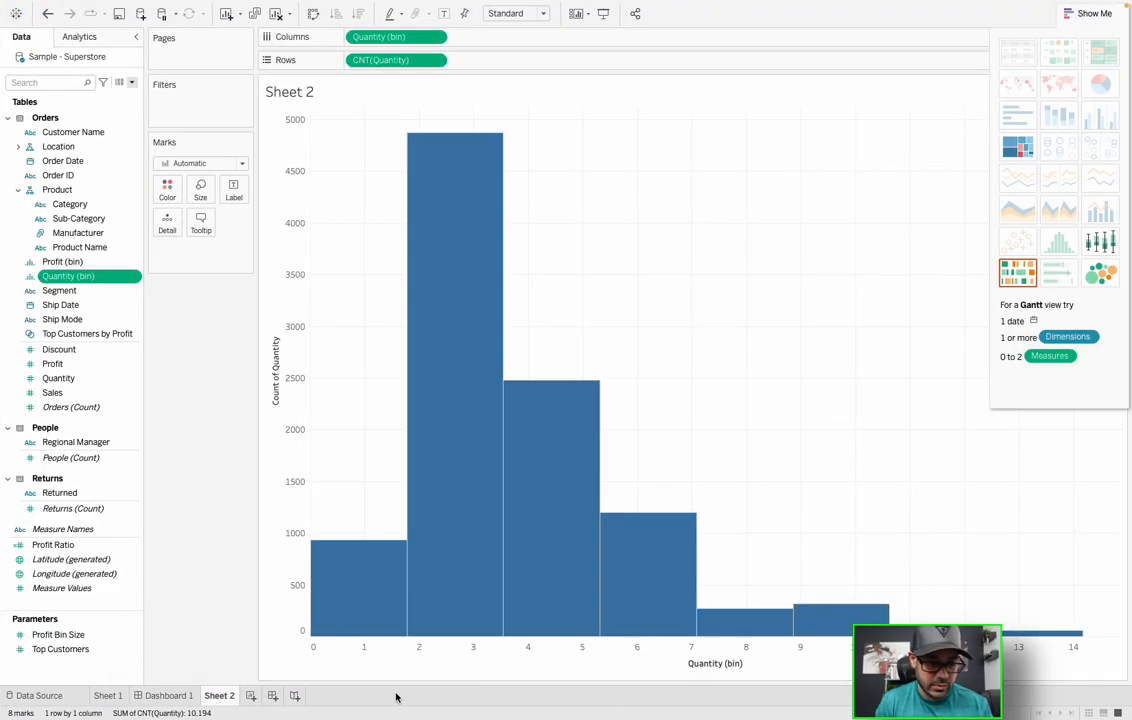
- On new Sheet 3, chart SUM(Sales) by YEAR(Order Date) as a line chart
left_click(251, 695)
left_click(63, 162)
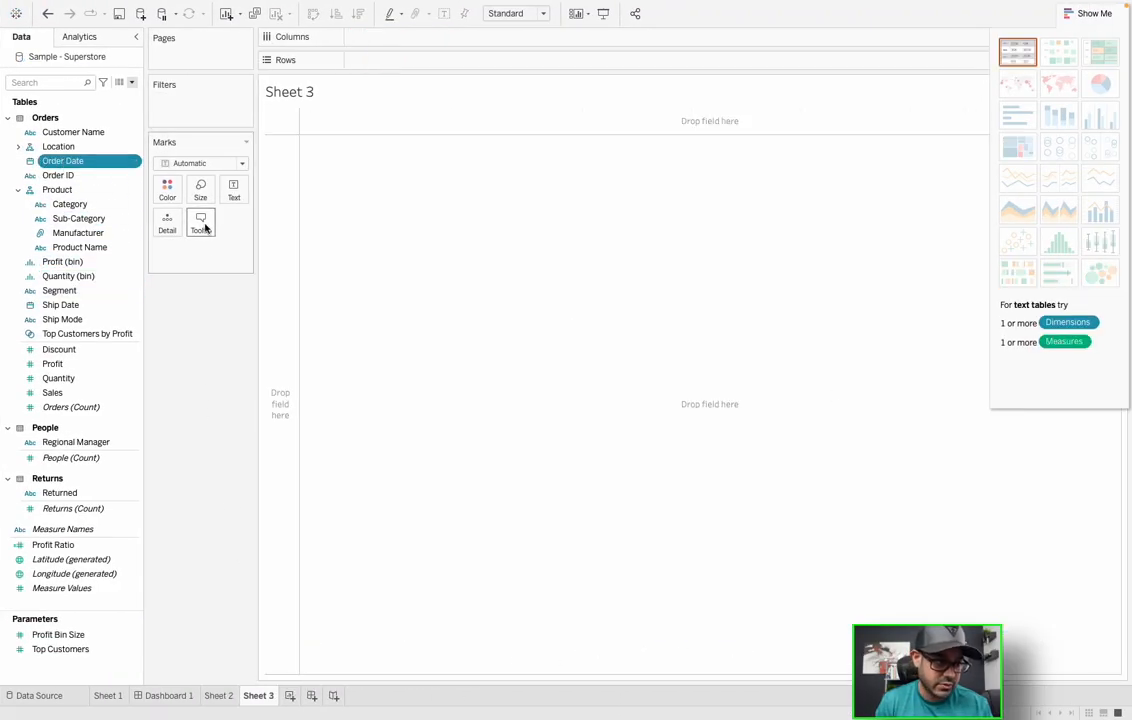
left_click(68, 392, "ctrl")
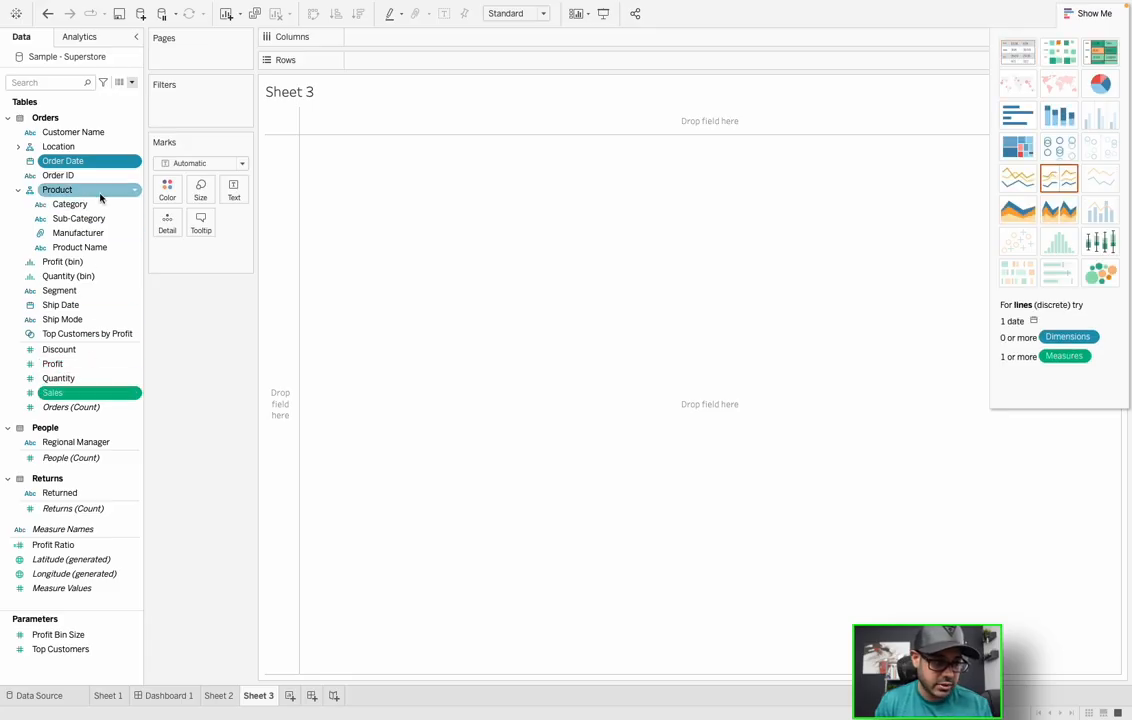
left_click_drag(106, 160, 455, 212)
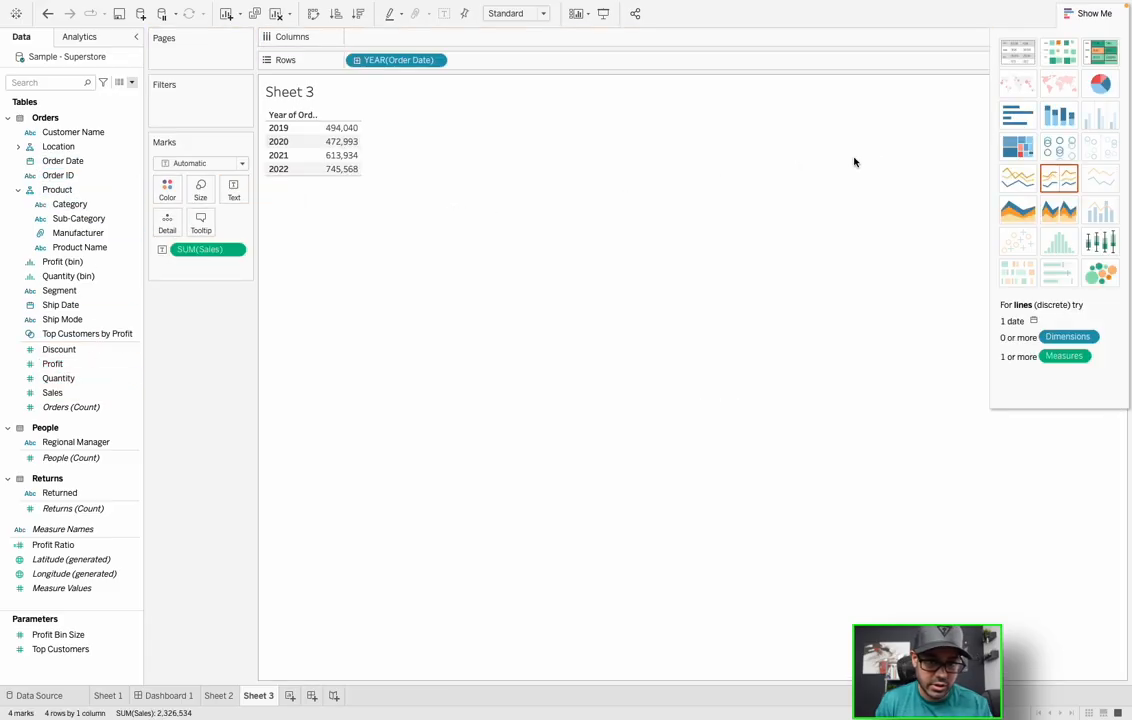
left_click(1010, 176)
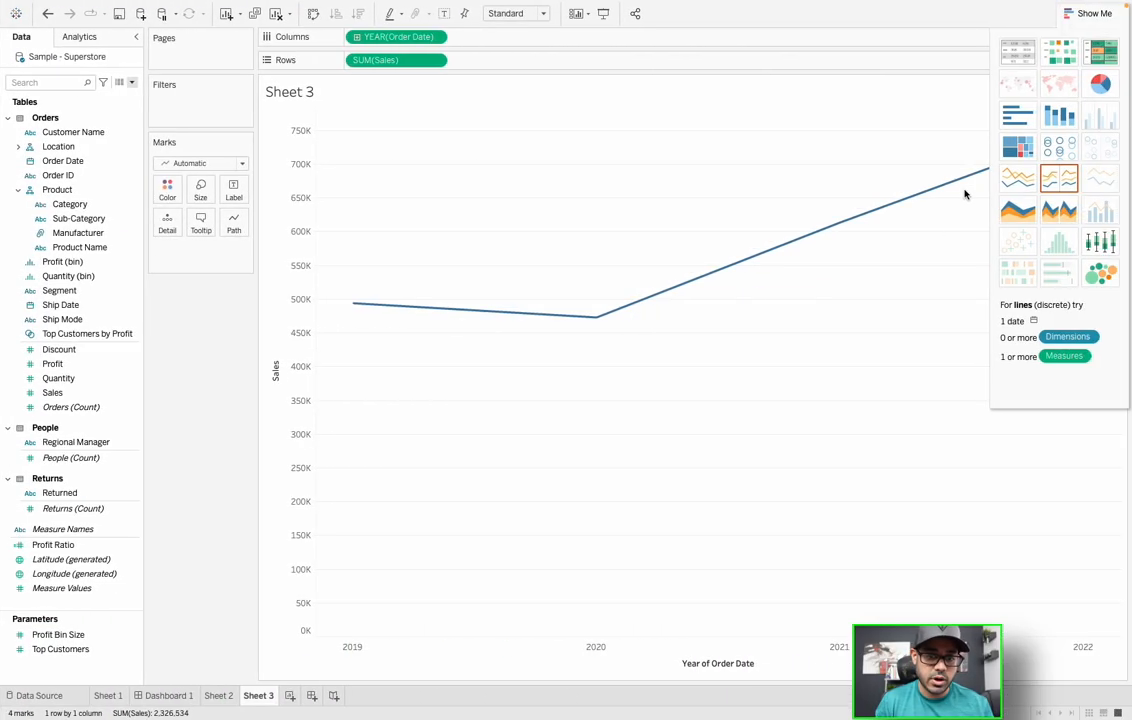
- Show SUM(Sales) as vertical bars by Category, with each category coloured differently
left_click(1012, 118)
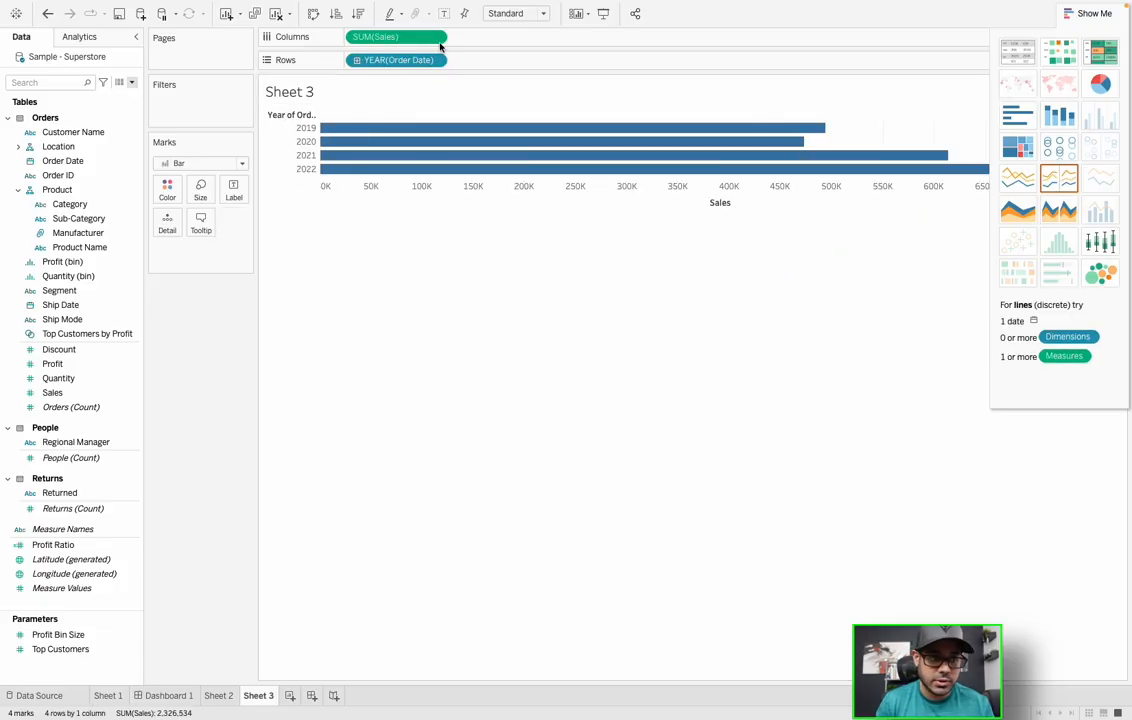
left_click(312, 14)
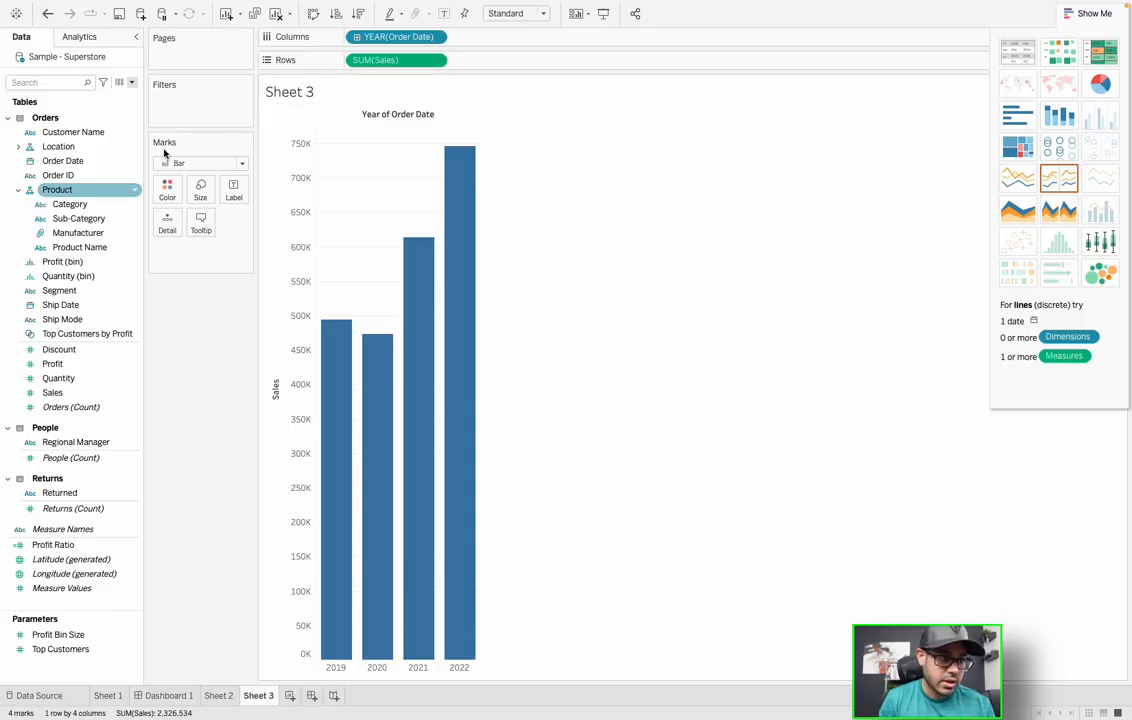
left_click_drag(69, 204, 167, 193)
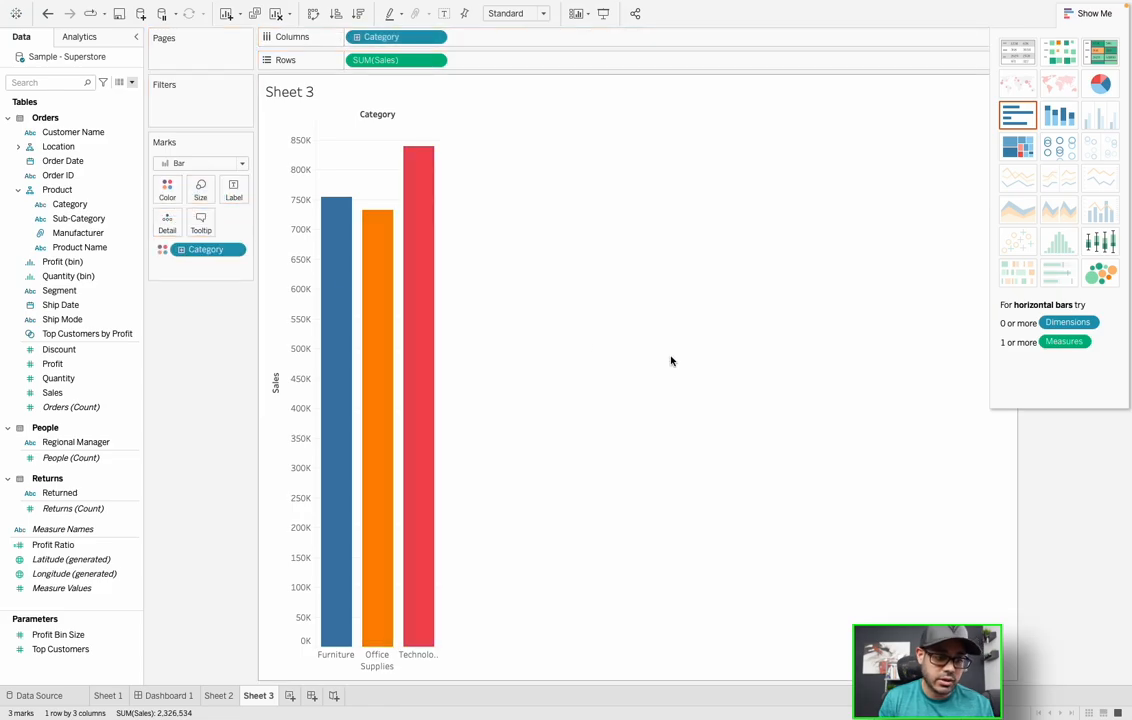